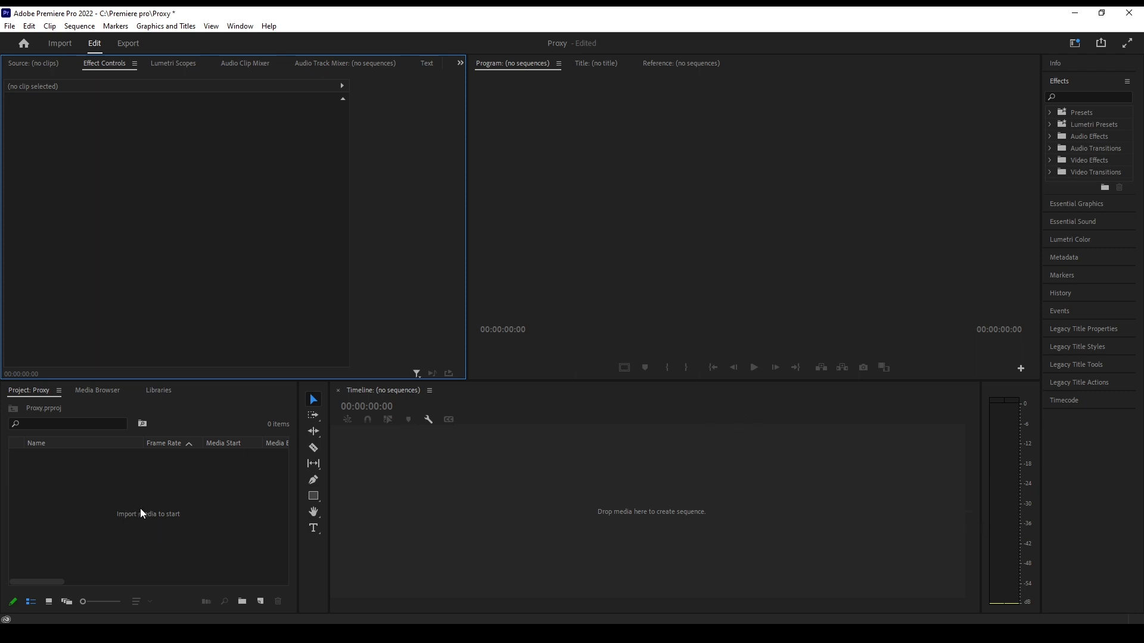
{"action": "left_click", "coordinate": [10, 25]}
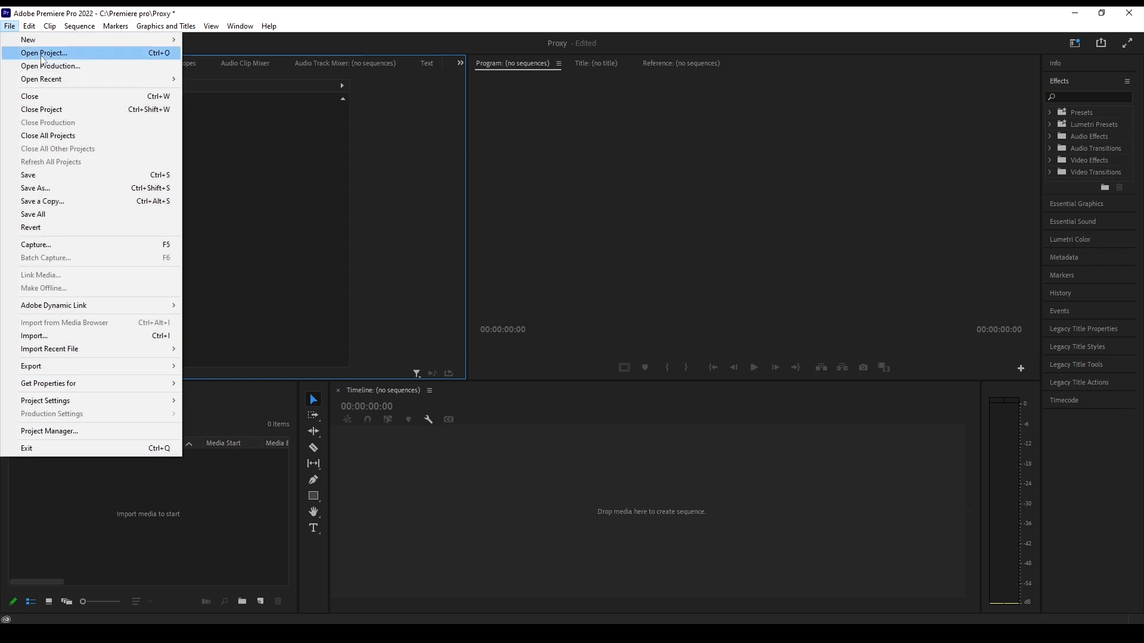
{"action": "mouse_move", "coordinate": [47, 78]}
{"action": "left_click", "coordinate": [49, 52]}
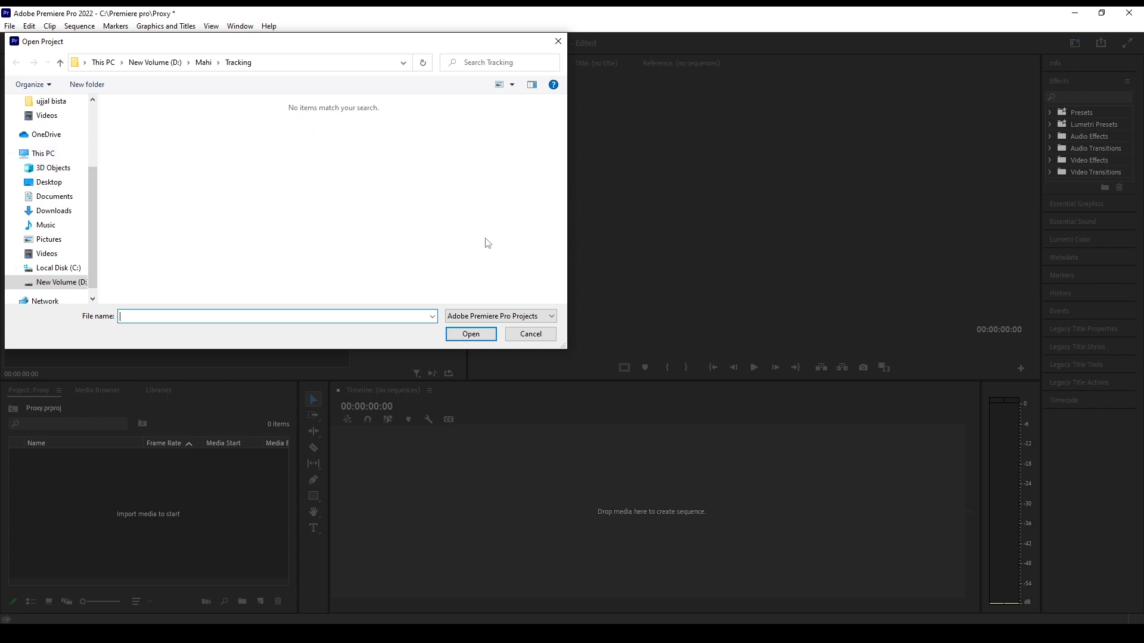
{"action": "left_click", "coordinate": [529, 334]}
{"action": "left_click", "coordinate": [313, 258]}
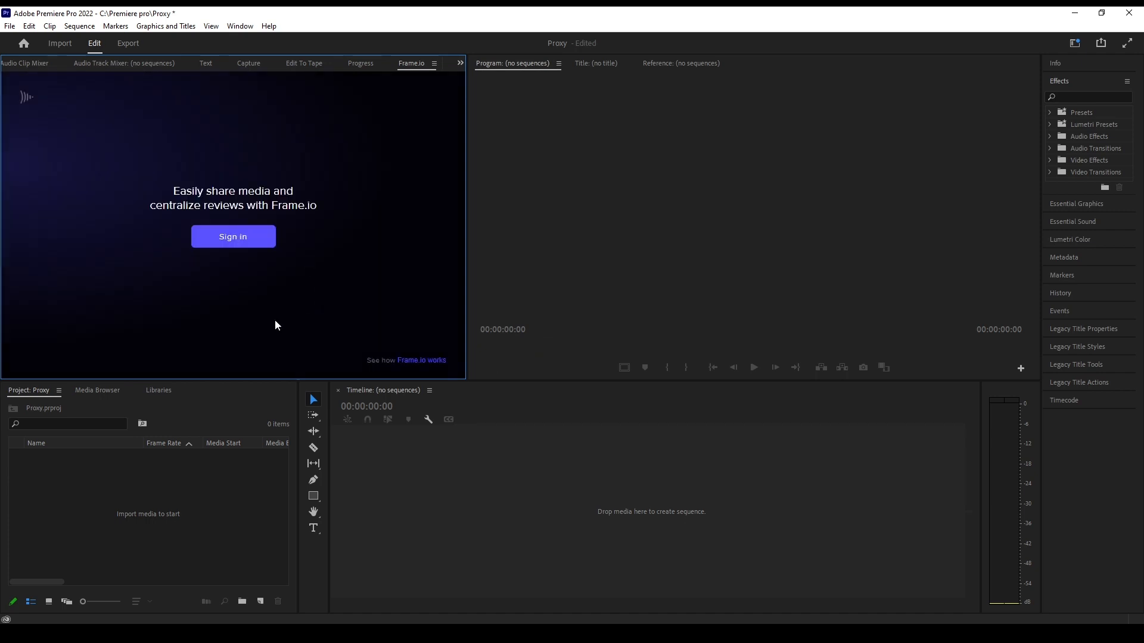
{"action": "left_click", "coordinate": [22, 65]}
{"action": "left_click", "coordinate": [60, 44]}
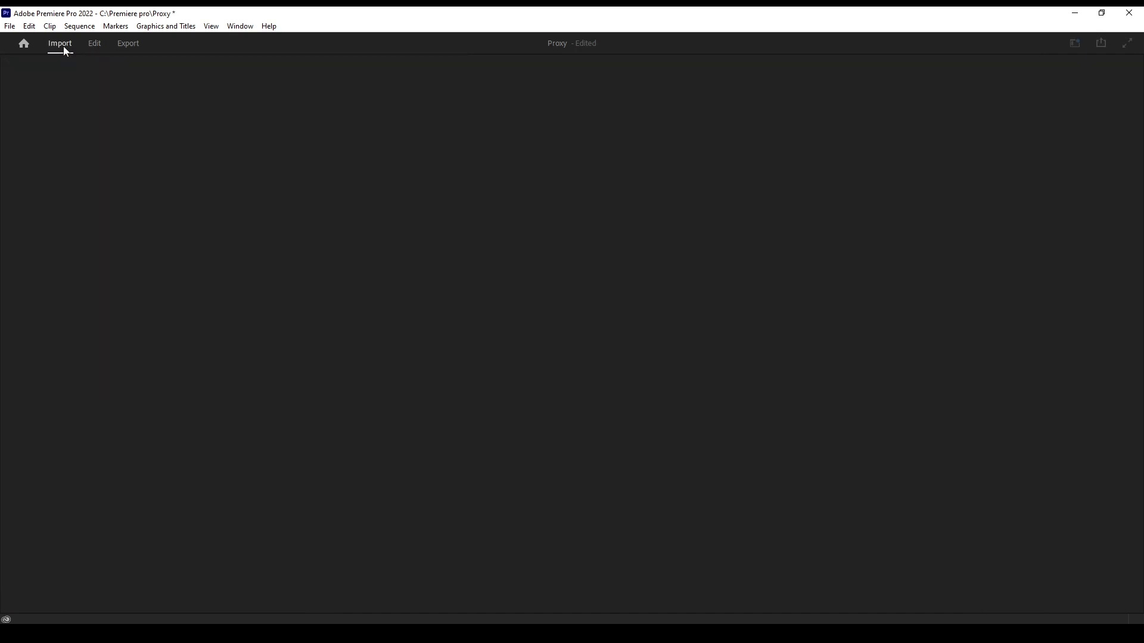
{"action": "left_click", "coordinate": [125, 45]}
{"action": "left_click", "coordinate": [94, 44]}
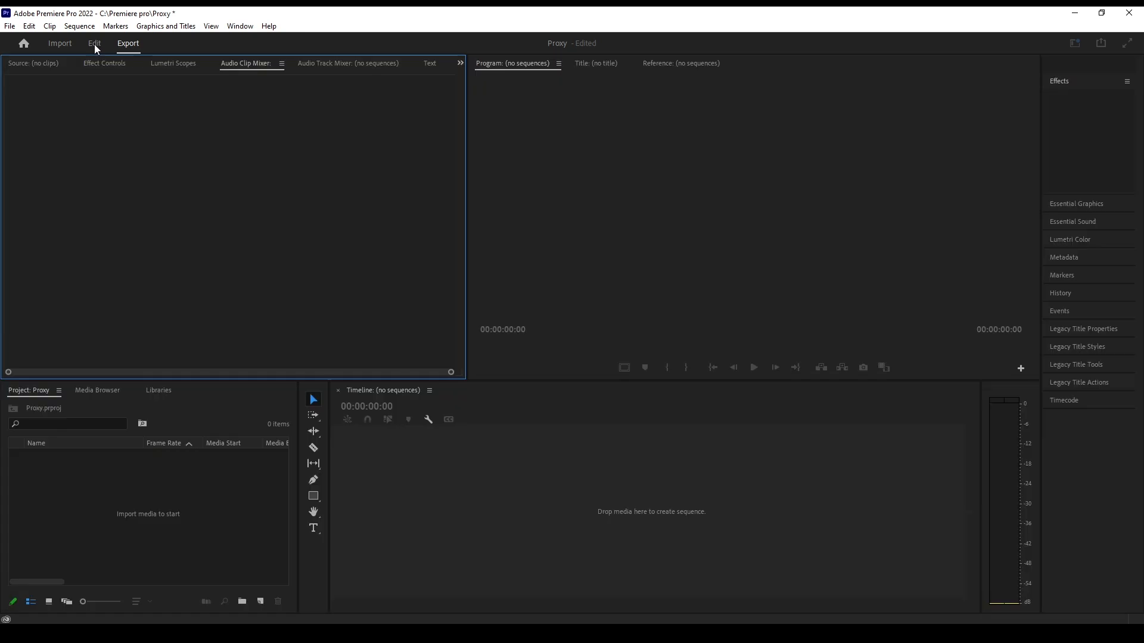
Import the video clip 2) CONS PICK UP from the Downloads folder into the project
{"action": "left_click", "coordinate": [136, 519]}
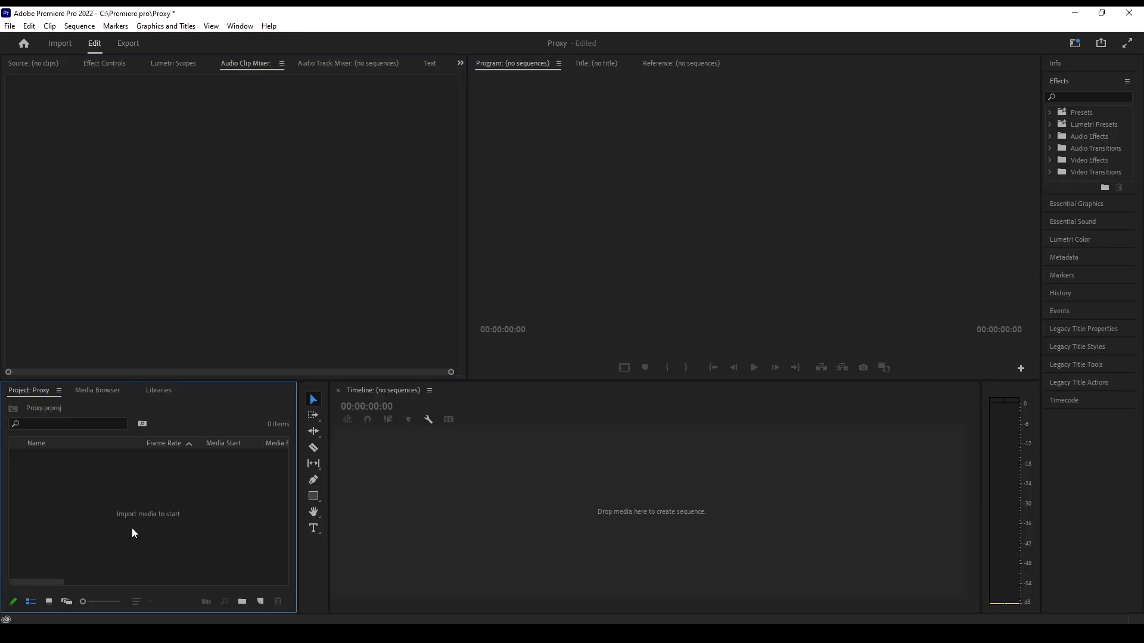
{"action": "double_click", "coordinate": [144, 492]}
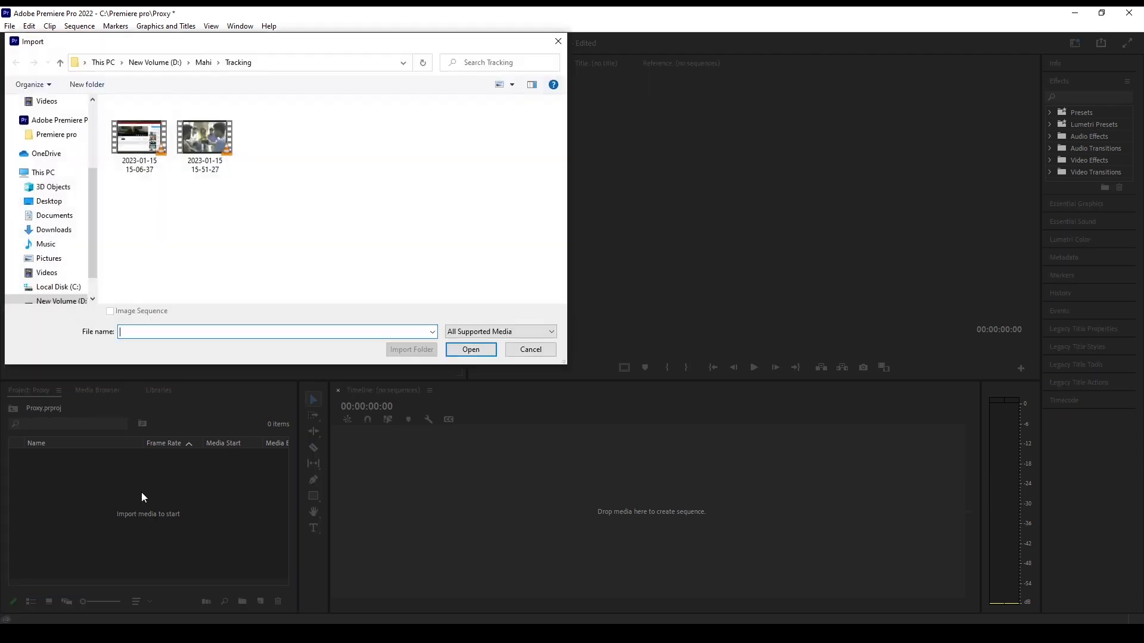
{"action": "left_click", "coordinate": [50, 202]}
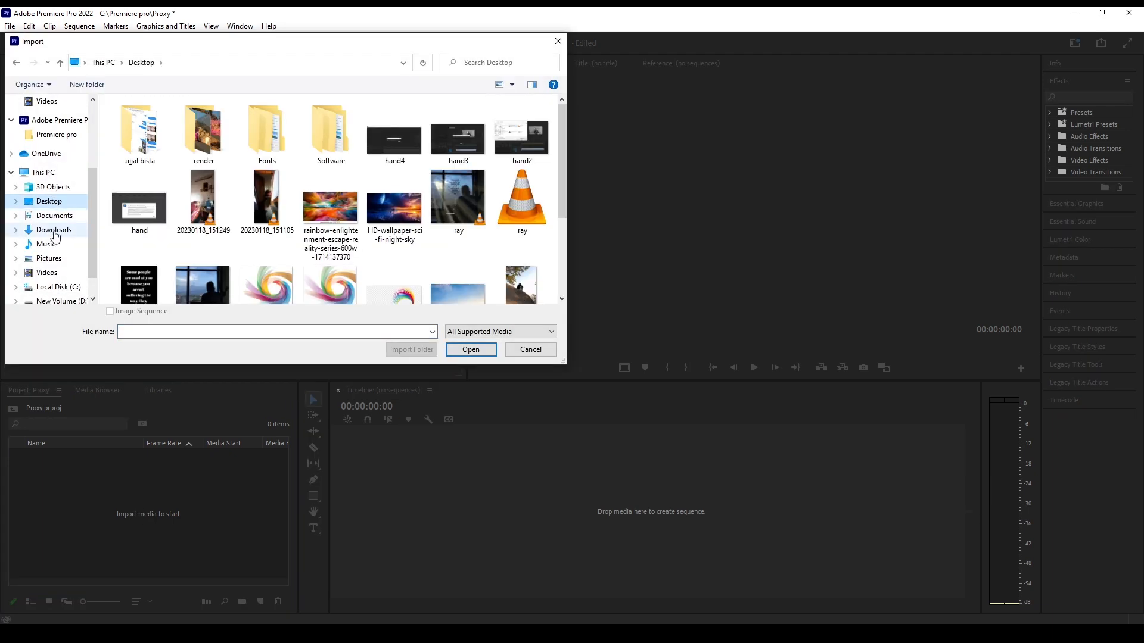
{"action": "left_click", "coordinate": [54, 230]}
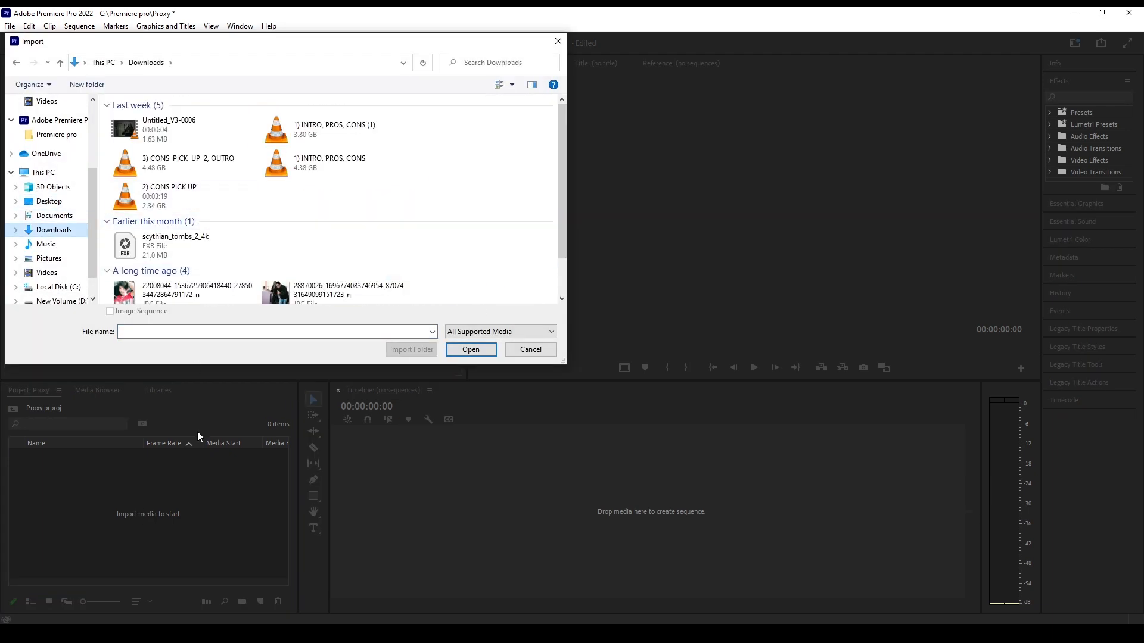
{"action": "left_click", "coordinate": [178, 194]}
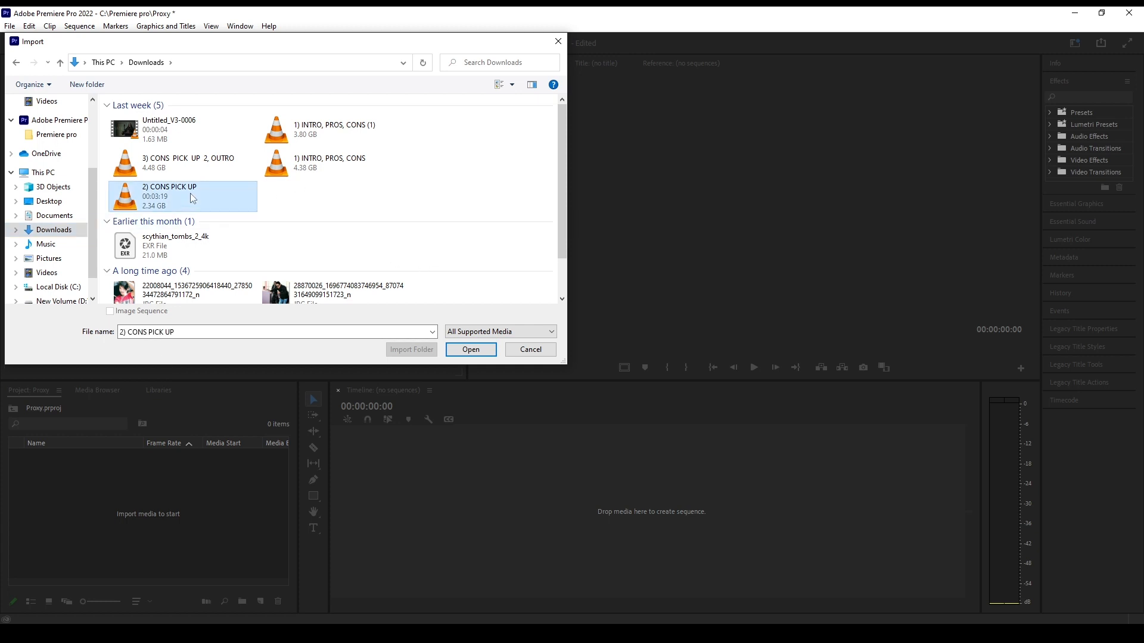
{"action": "left_click", "coordinate": [470, 349]}
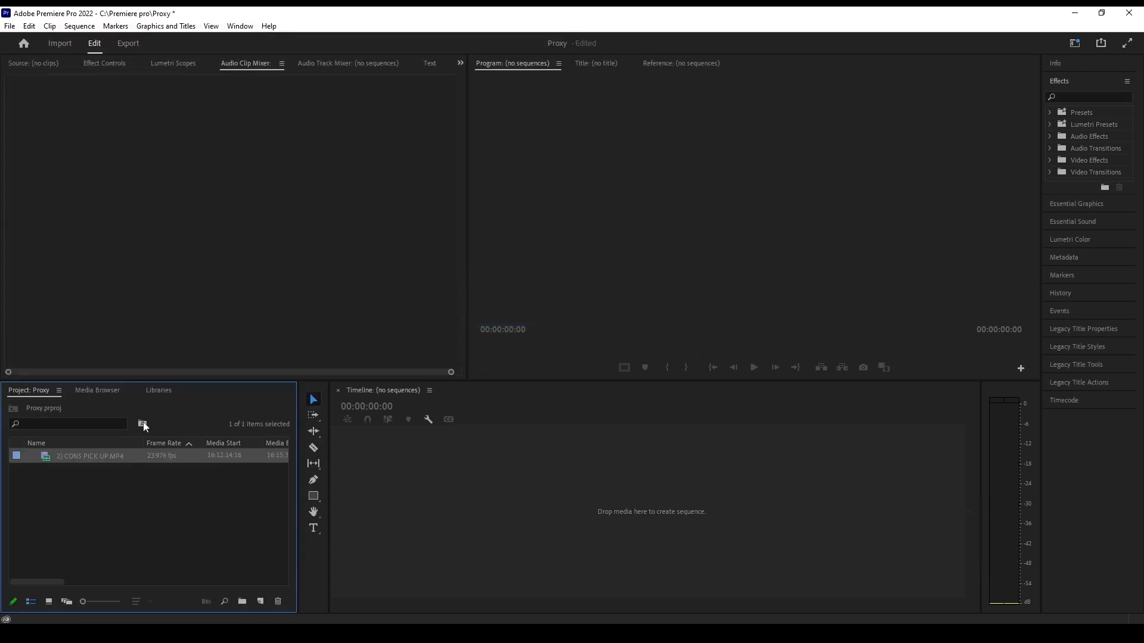
Create a sequence from the 2) CONS PICK UP.MP4 clip, move the playhead to 00:00:10:07 and show the clip's effect controls
{"action": "left_click_drag", "start_coordinate": [48, 458], "coordinate": [380, 496]}
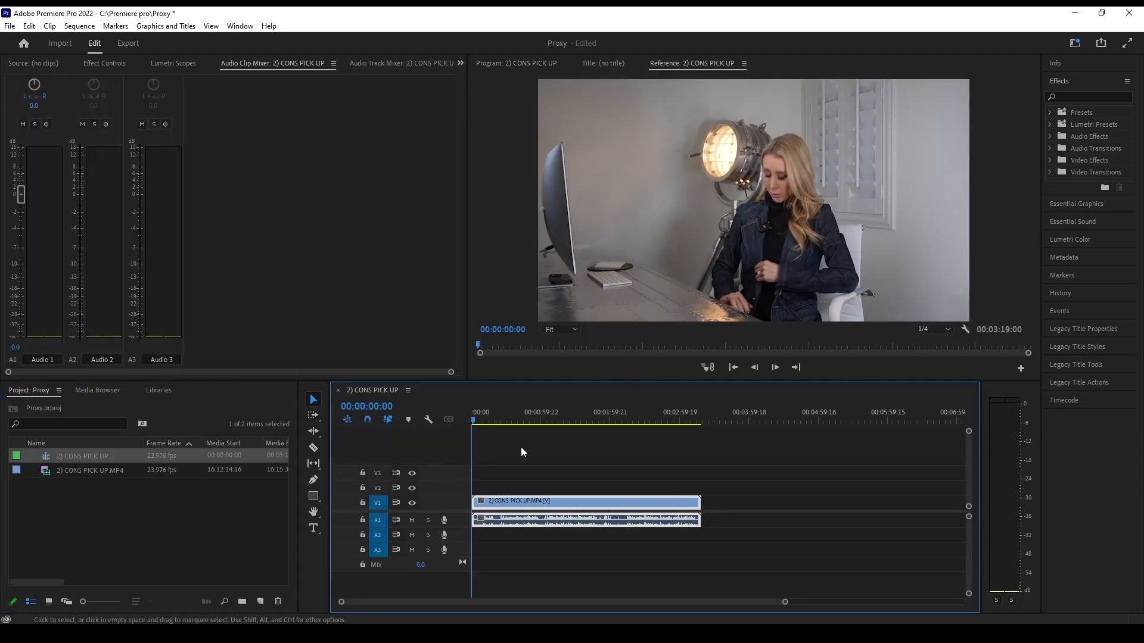
{"action": "left_click", "coordinate": [480, 421]}
{"action": "left_click", "coordinate": [482, 423]}
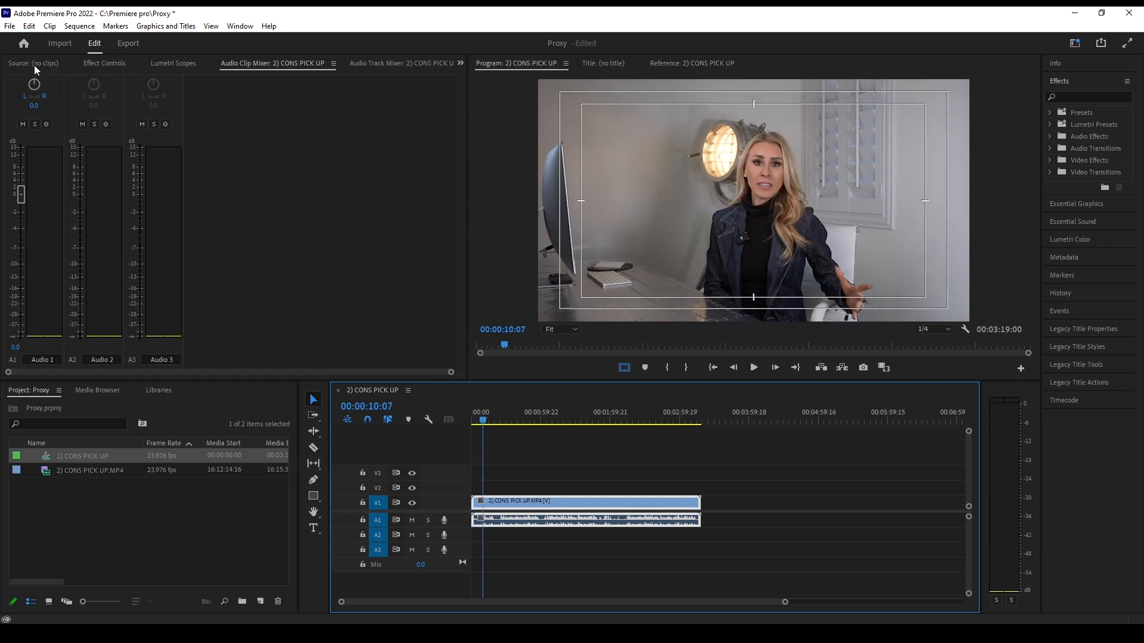
{"action": "left_click", "coordinate": [115, 63]}
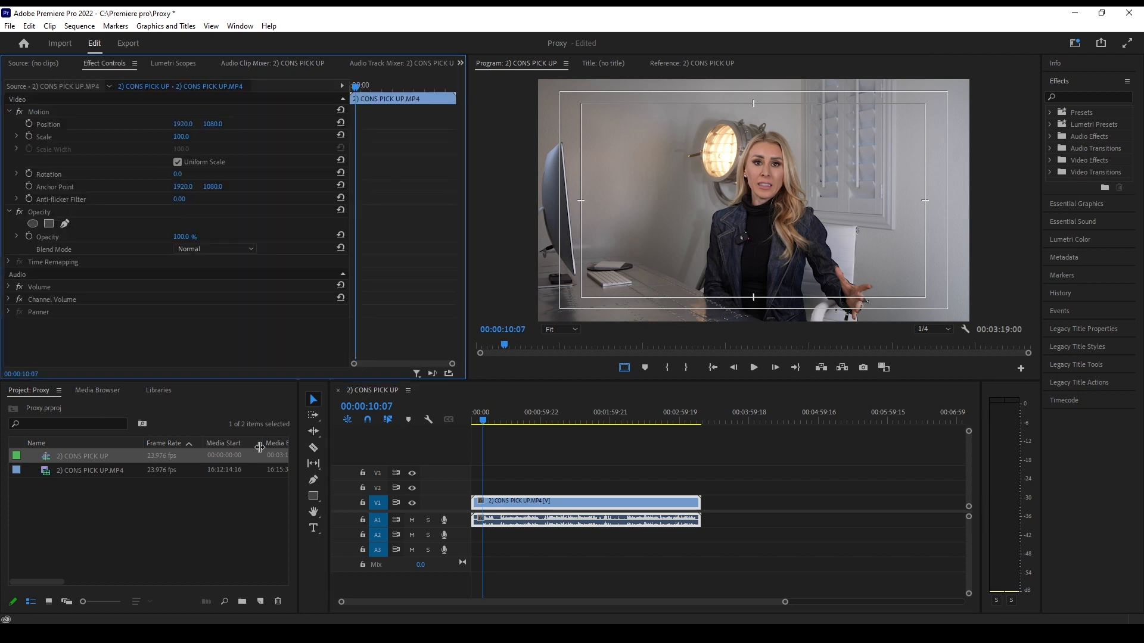
Widen the project's media list and briefly maximize it to examine the clip's video resolution
{"action": "left_click_drag", "start_coordinate": [298, 435], "coordinate": [324, 448]}
{"action": "left_click", "coordinate": [270, 509]}
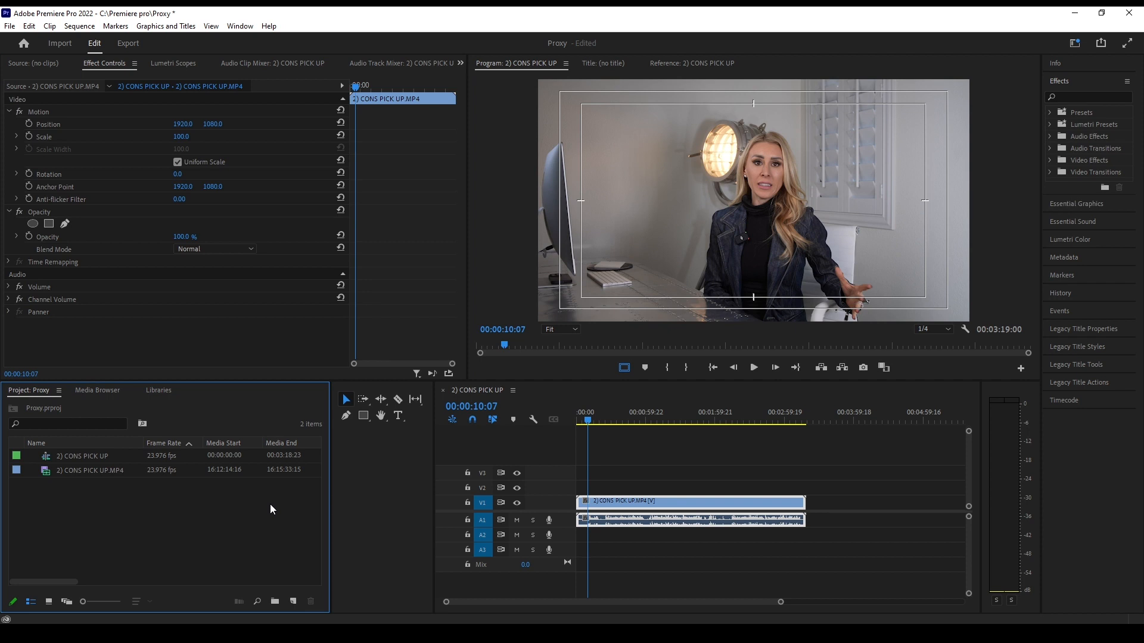
{"action": "key", "text": "grave"}
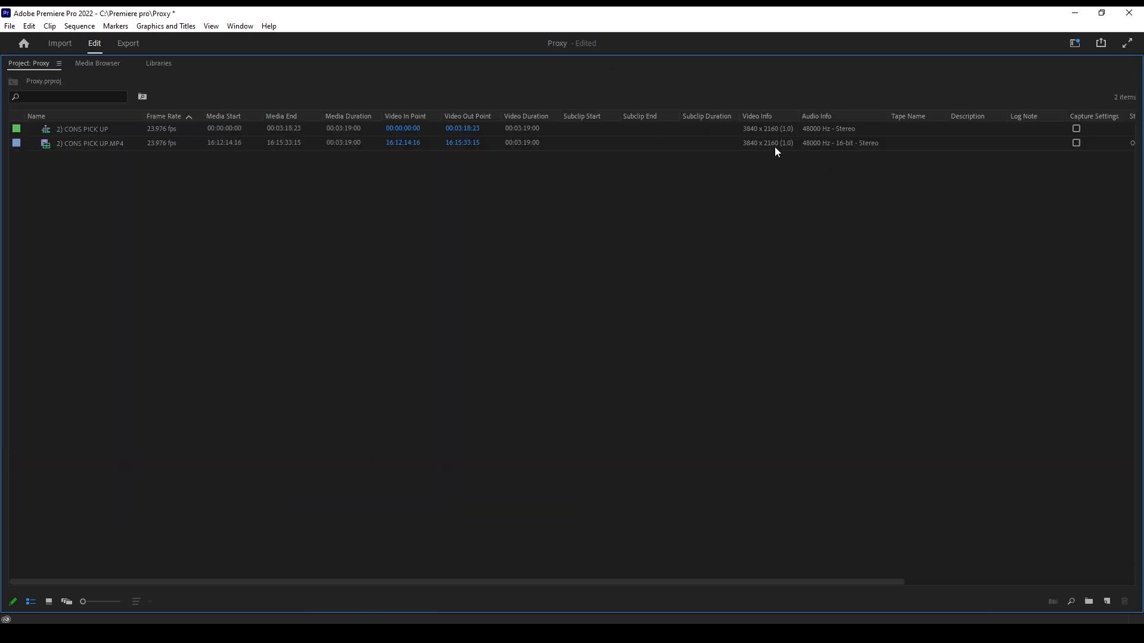
{"action": "key", "text": "grave"}
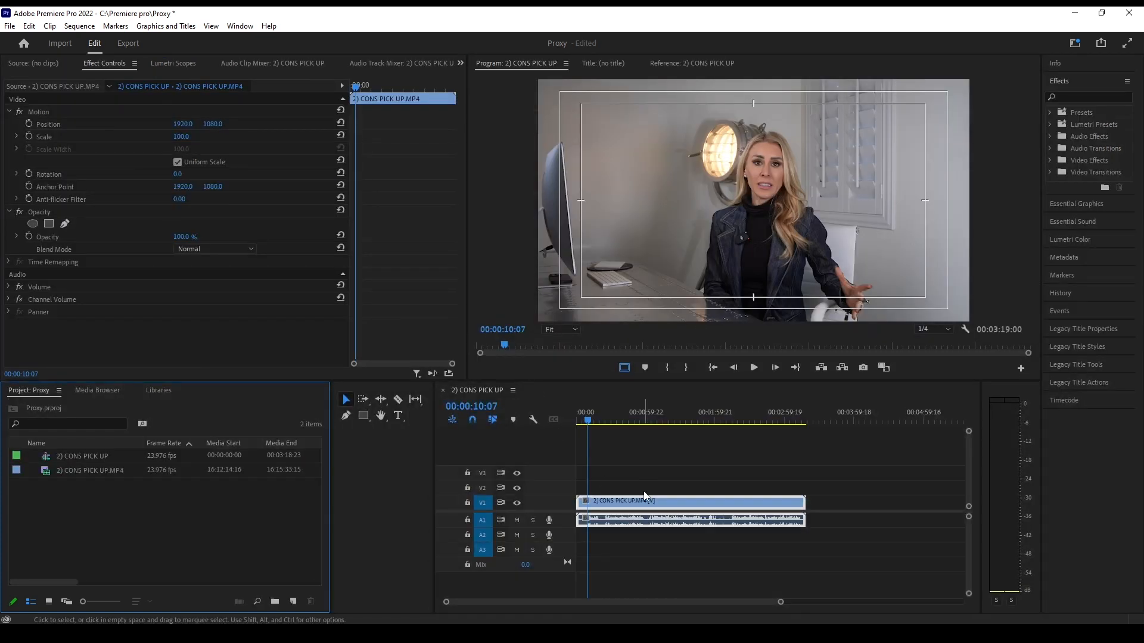
Set the program playback resolution to Full and play the sequence briefly from its start
{"action": "left_click_drag", "start_coordinate": [585, 419], "coordinate": [562, 418]}
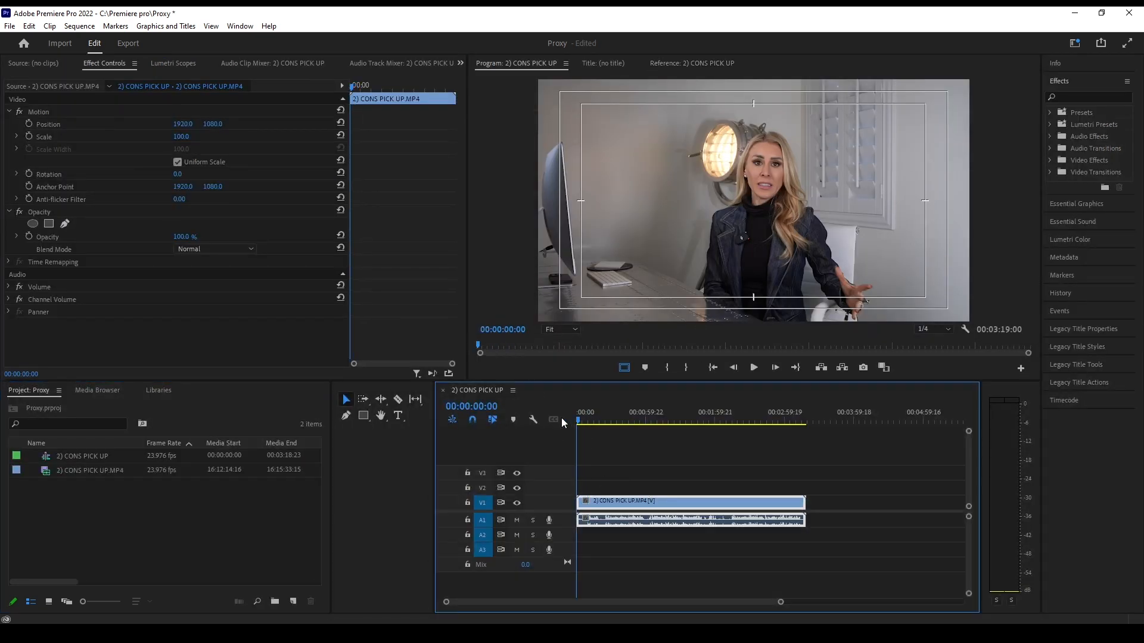
{"action": "left_click", "coordinate": [931, 329]}
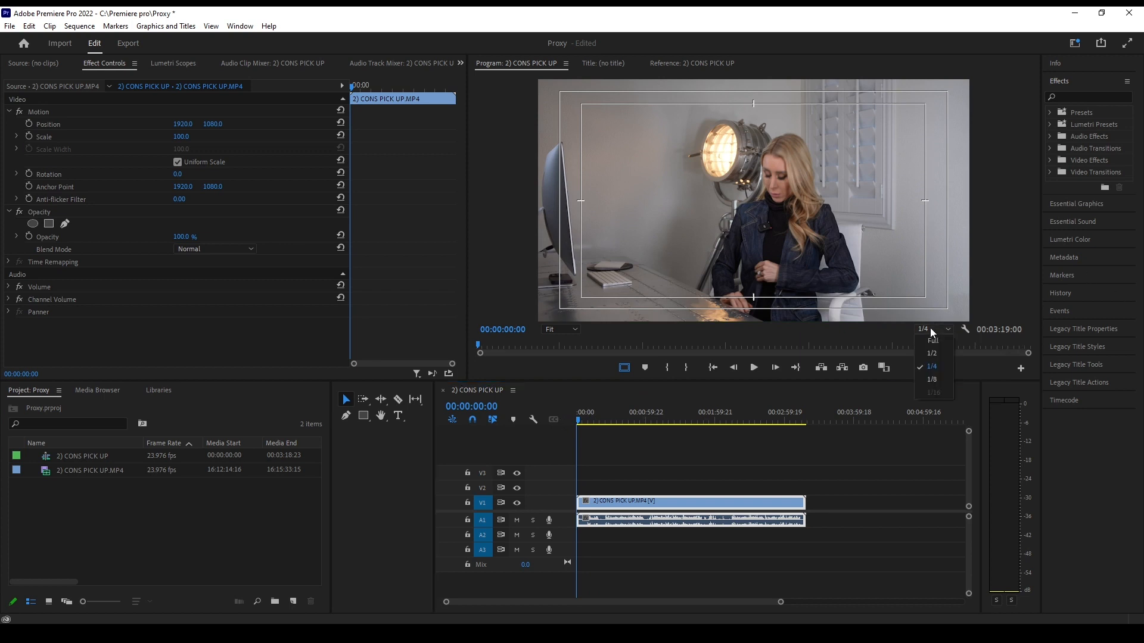
{"action": "left_click", "coordinate": [926, 341]}
{"action": "key", "text": "space"}
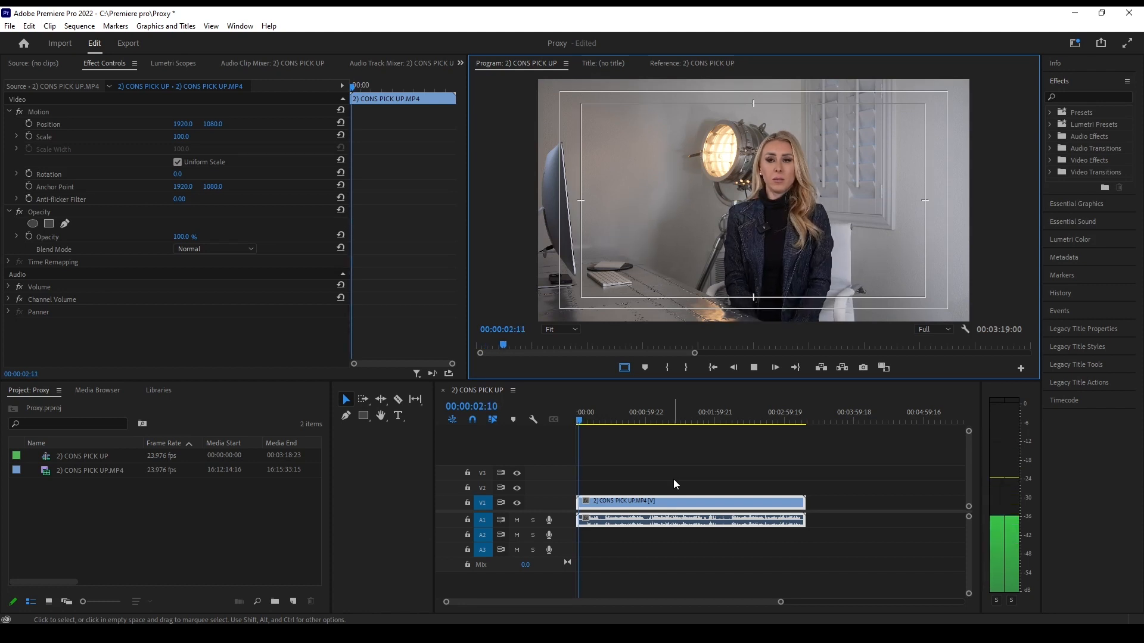
{"action": "key", "text": "space"}
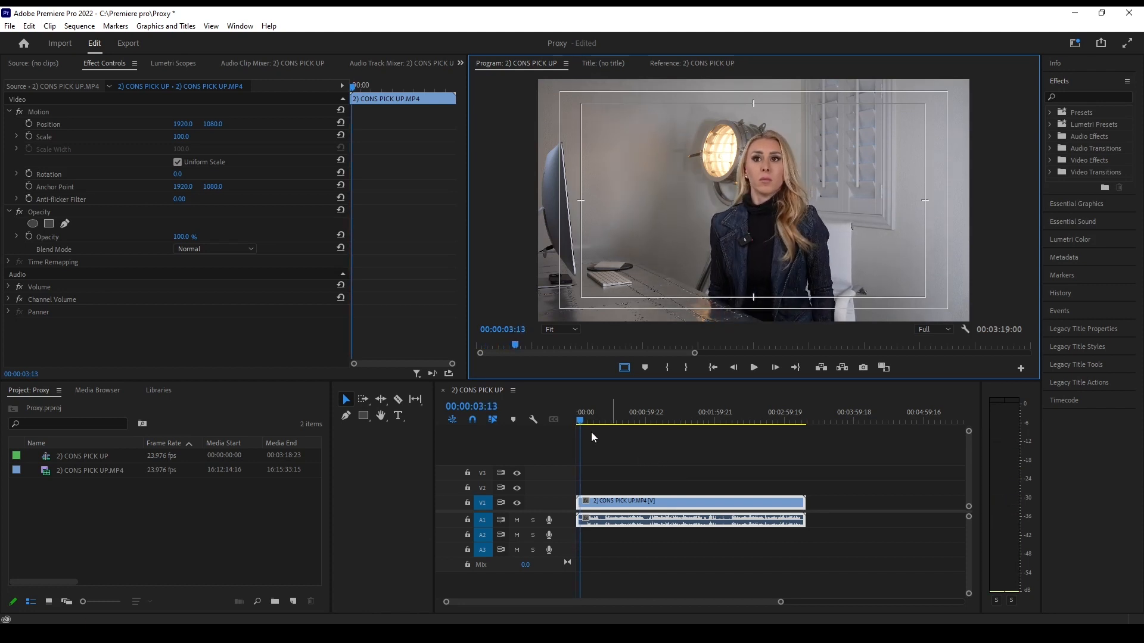
Replay the sequence from its start to check playback smoothness, and scrub the playhead on to 00:01:01:13
{"action": "left_click", "coordinate": [569, 420]}
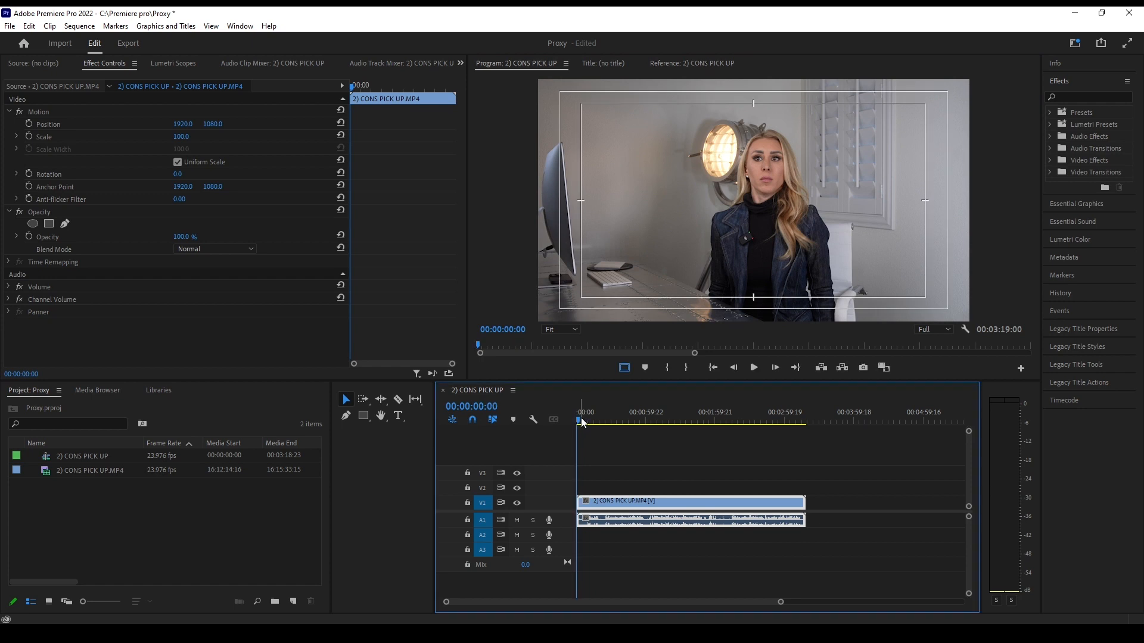
{"action": "key", "text": "equal"}
{"action": "key", "text": "equal"}
{"action": "key", "text": "equal"}
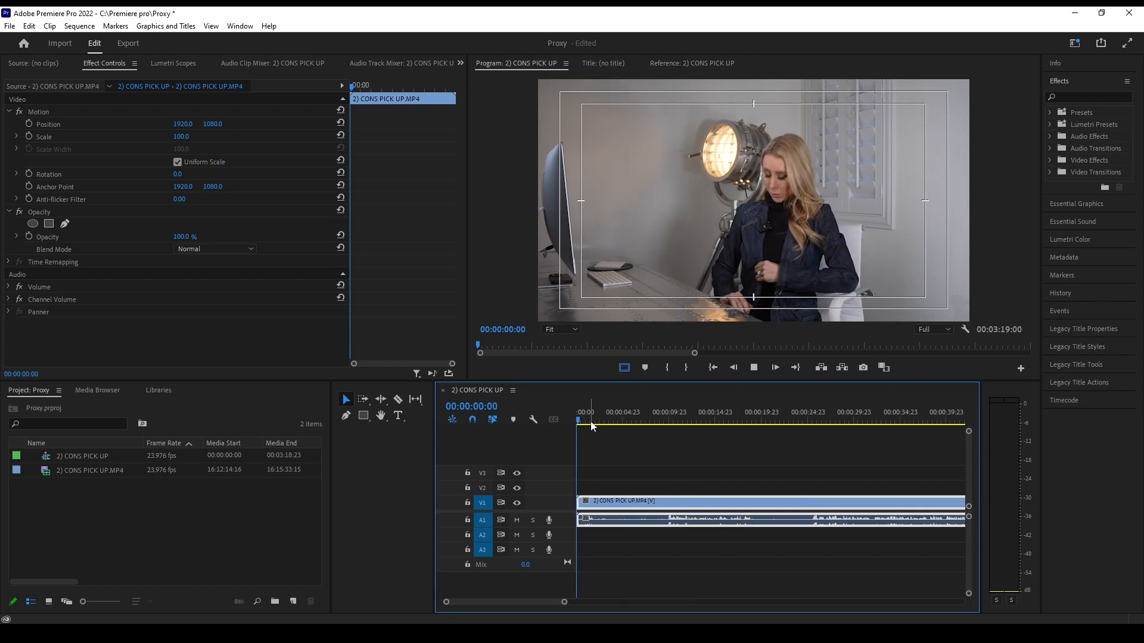
{"action": "key", "text": "minus"}
{"action": "key", "text": "minus"}
{"action": "key", "text": "space"}
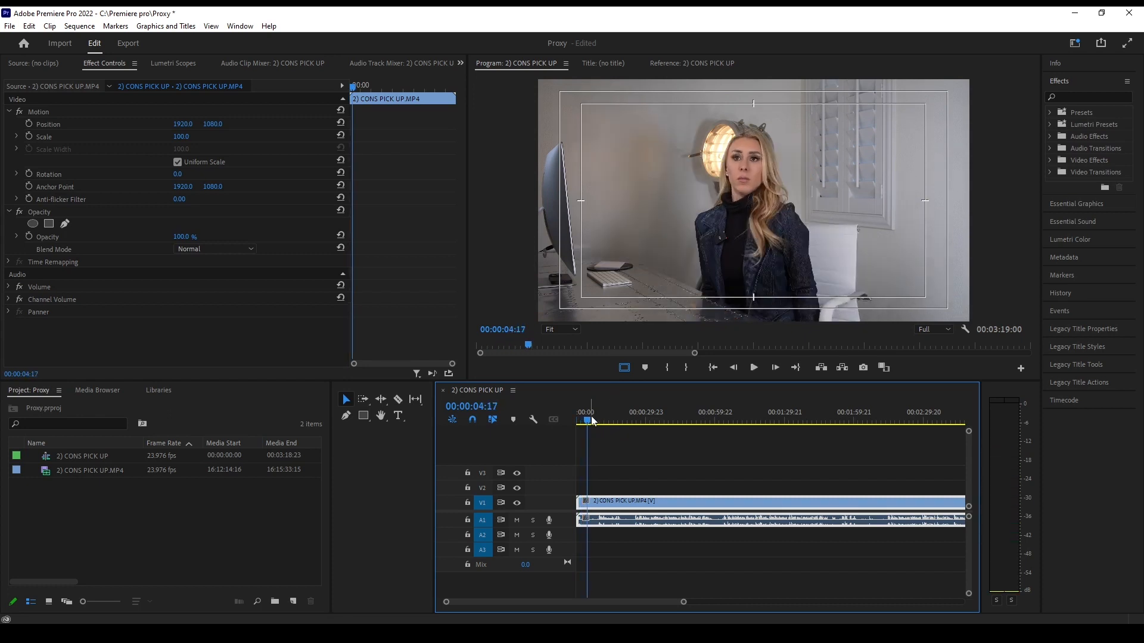
{"action": "left_click", "coordinate": [611, 420]}
{"action": "left_click_drag", "start_coordinate": [615, 420], "coordinate": [617, 419]}
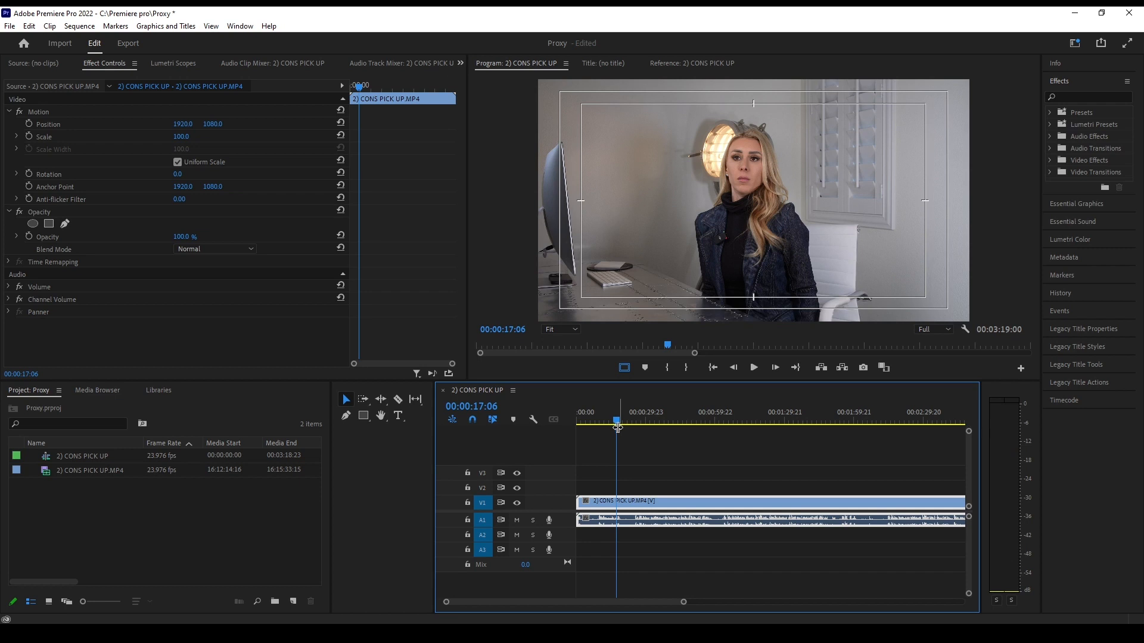
{"action": "left_click_drag", "start_coordinate": [618, 421], "coordinate": [718, 446]}
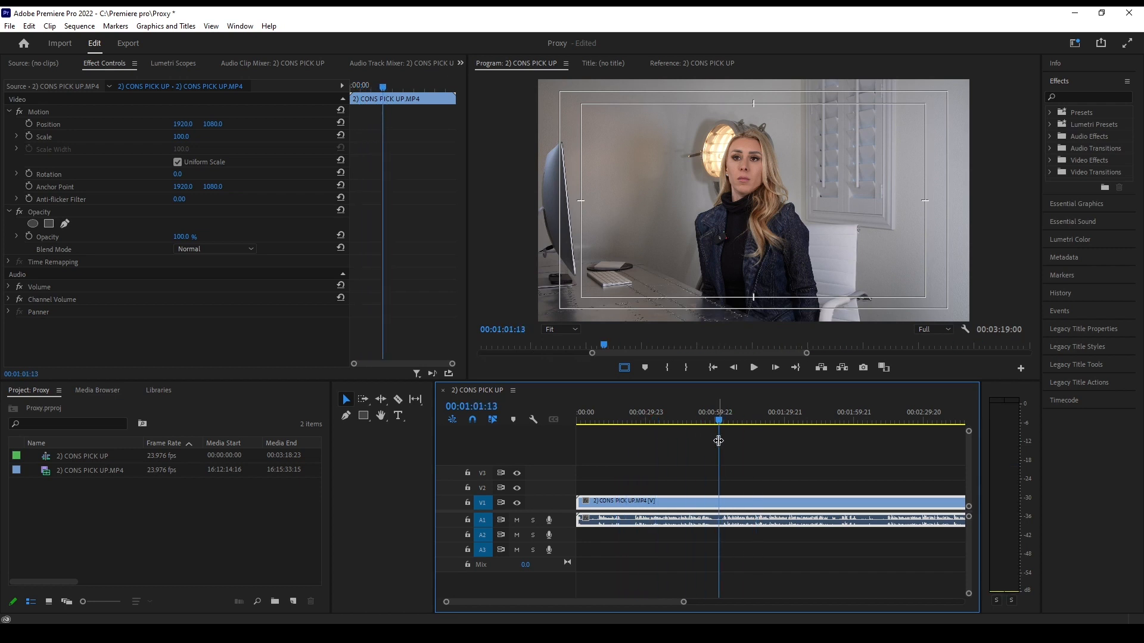
Set the program playback resolution to 1/8 and test playback and scrubbing between 00:00:44:13 and 00:00:58:11
{"action": "left_click", "coordinate": [941, 331]}
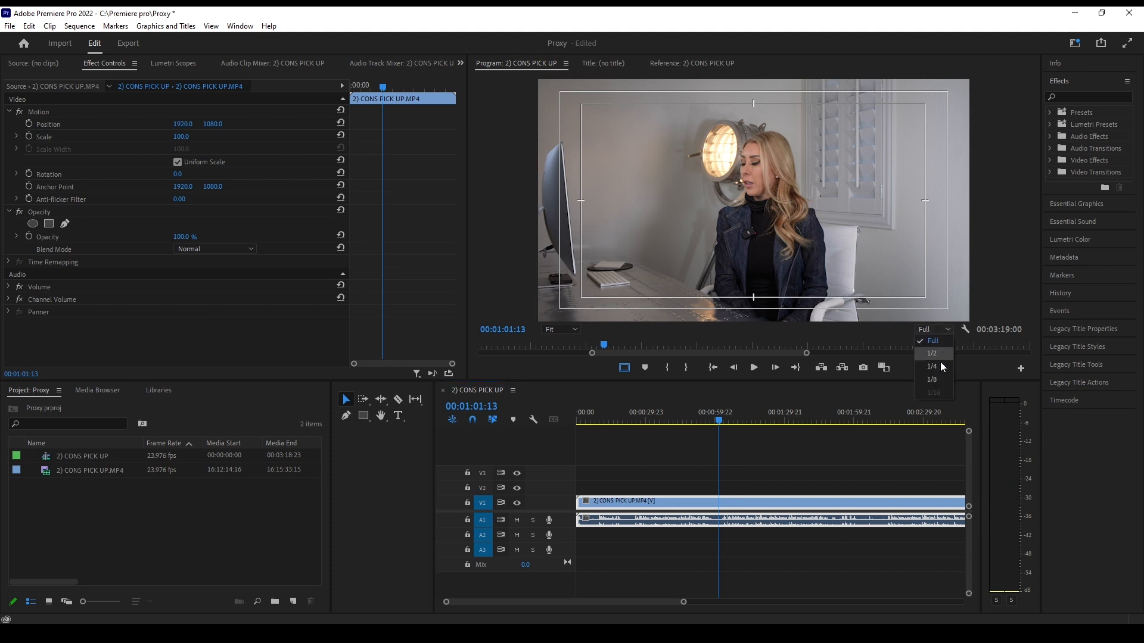
{"action": "left_click", "coordinate": [931, 380]}
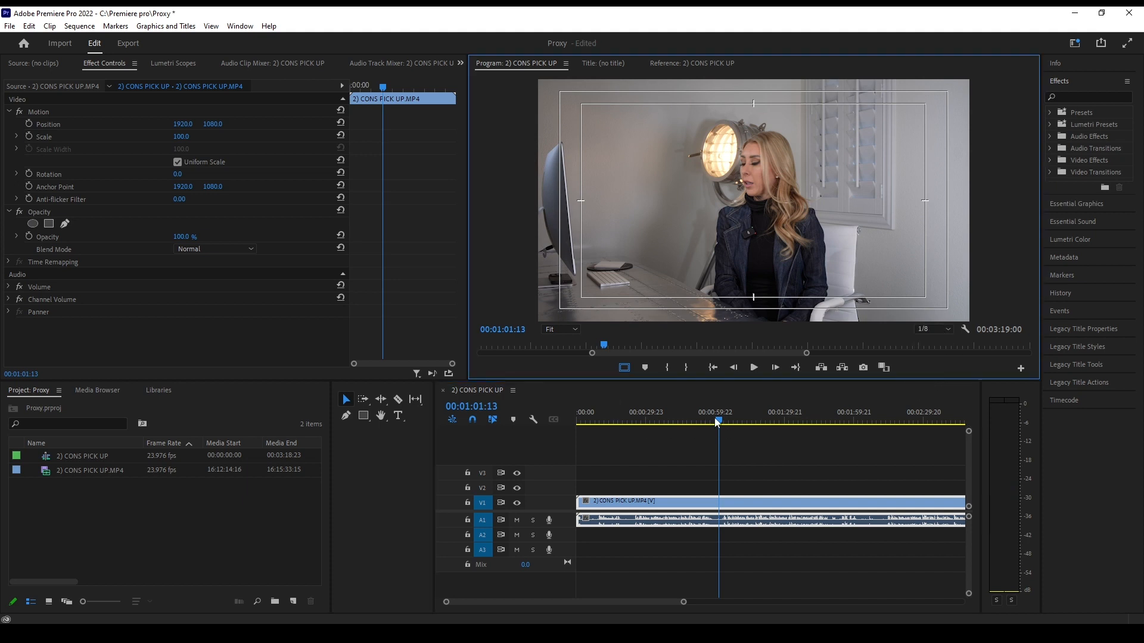
{"action": "left_click_drag", "start_coordinate": [716, 424], "coordinate": [679, 420]}
{"action": "key", "text": "space"}
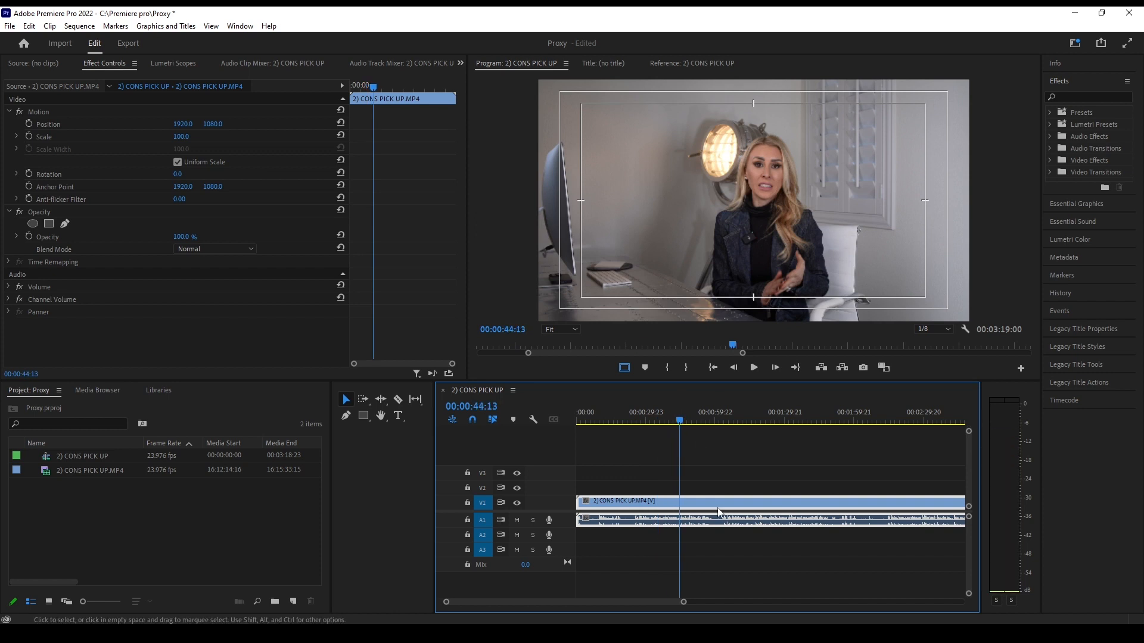
{"action": "left_click", "coordinate": [711, 418]}
{"action": "left_click", "coordinate": [763, 481]}
{"action": "left_click", "coordinate": [745, 505]}
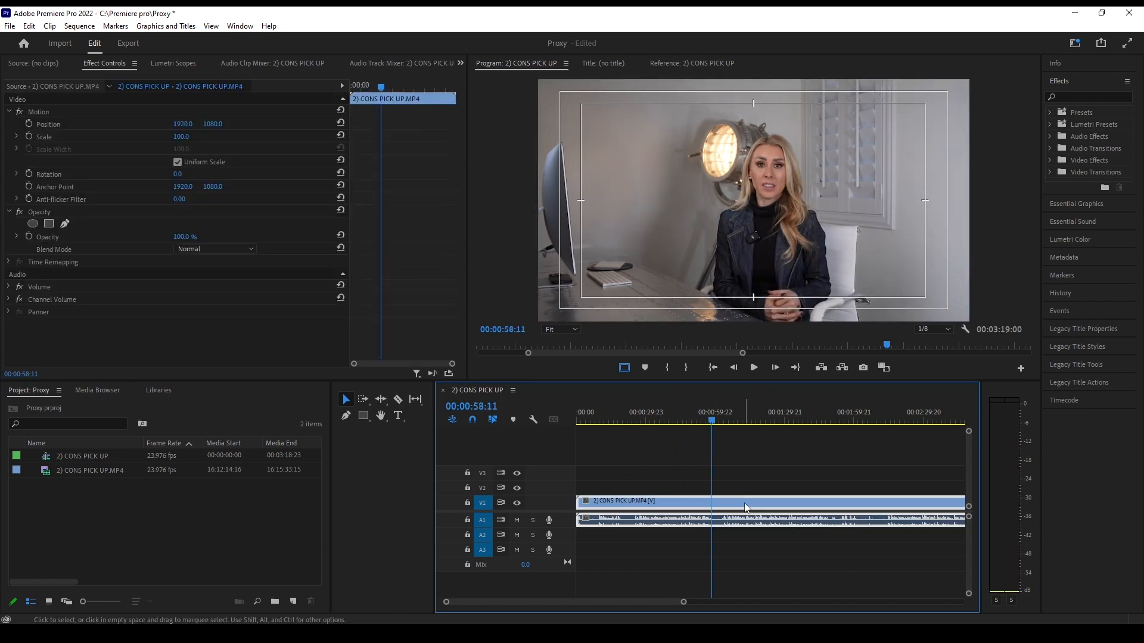
{"action": "key", "text": "minus"}
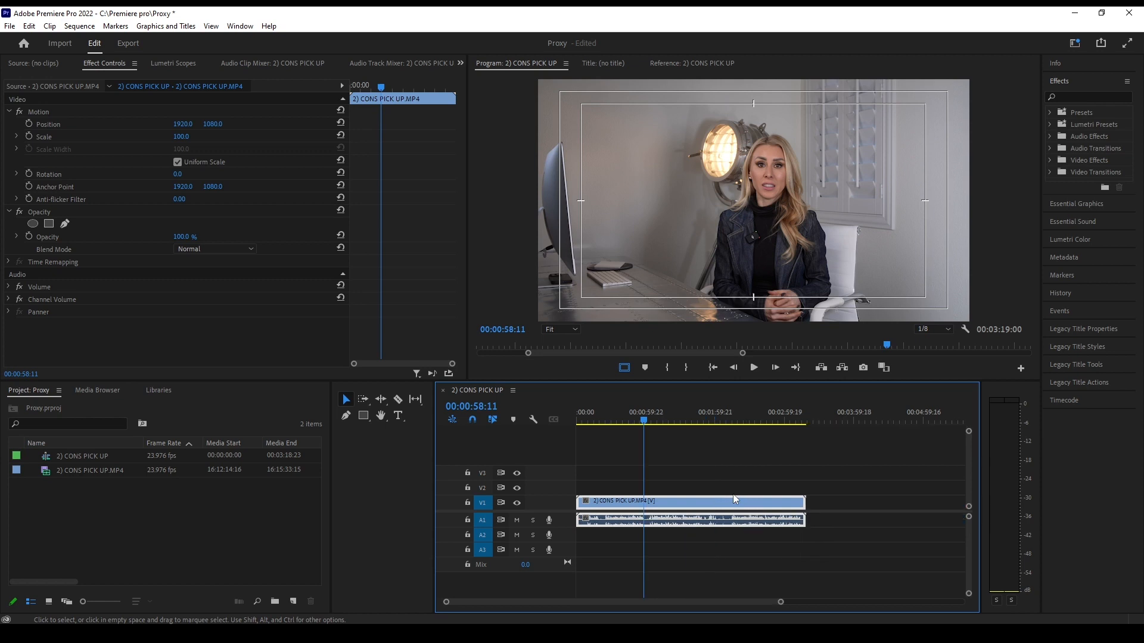
{"action": "left_click_drag", "start_coordinate": [647, 421], "coordinate": [645, 420]}
{"action": "left_click", "coordinate": [672, 476]}
{"action": "left_click", "coordinate": [664, 505]}
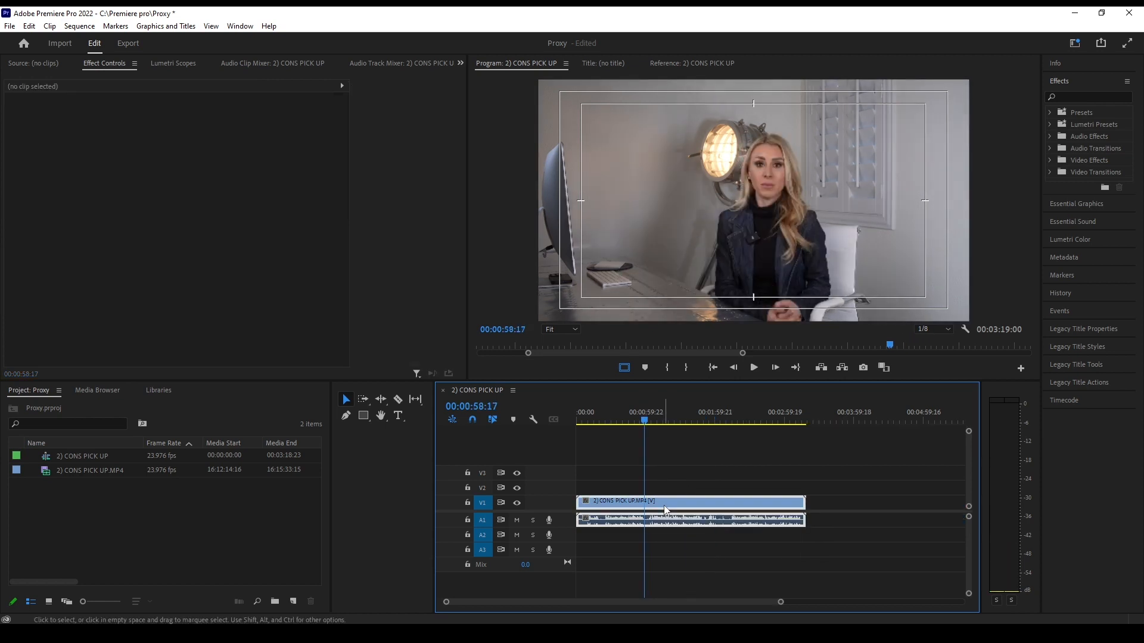
{"action": "left_click", "coordinate": [668, 474]}
{"action": "left_click", "coordinate": [665, 505]}
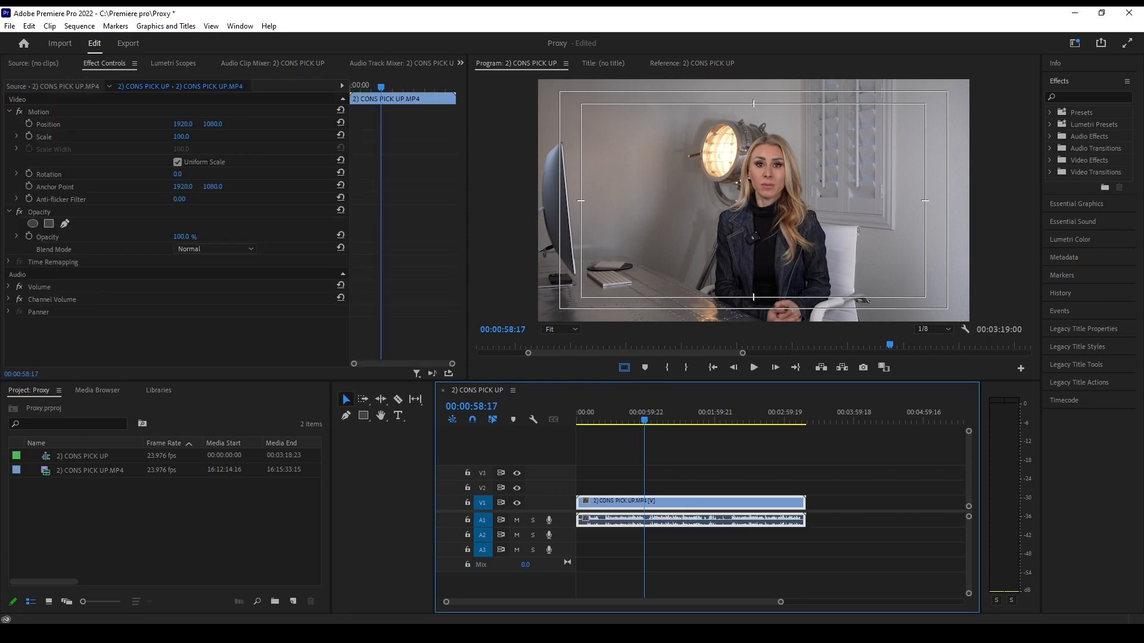
Scrub the sequence playhead back to 00:00:41:17
{"action": "left_click", "coordinate": [633, 420]}
{"action": "left_click_drag", "start_coordinate": [633, 420], "coordinate": [625, 420]}
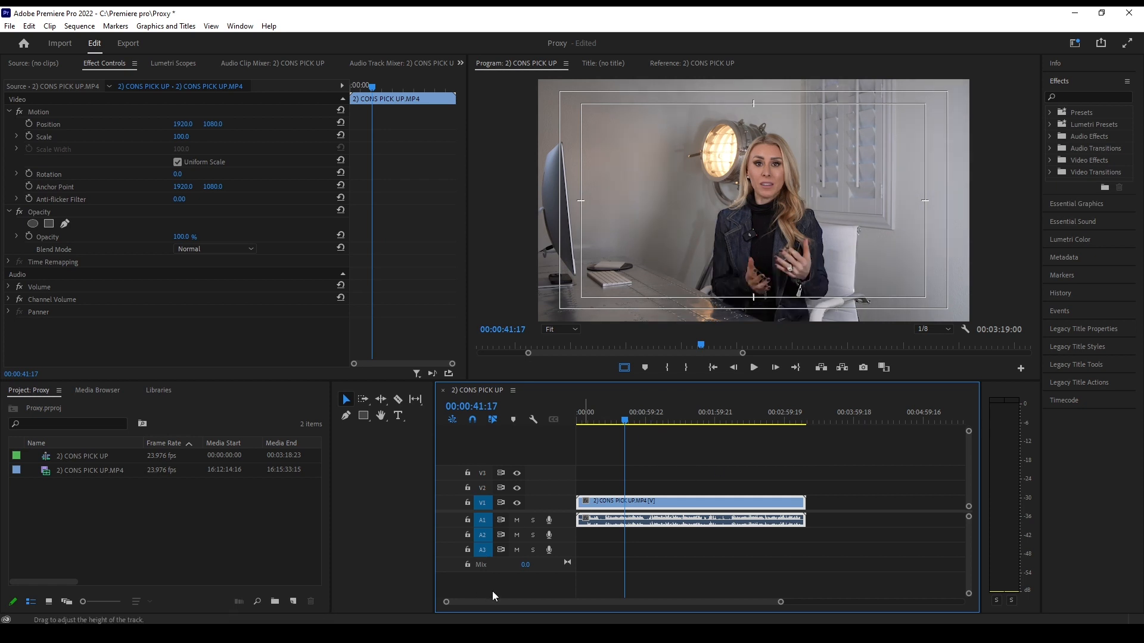
Try to create proxies for the clip 2) CONS PICK UP.MP4 from the project's media list
{"action": "left_click", "coordinate": [81, 473]}
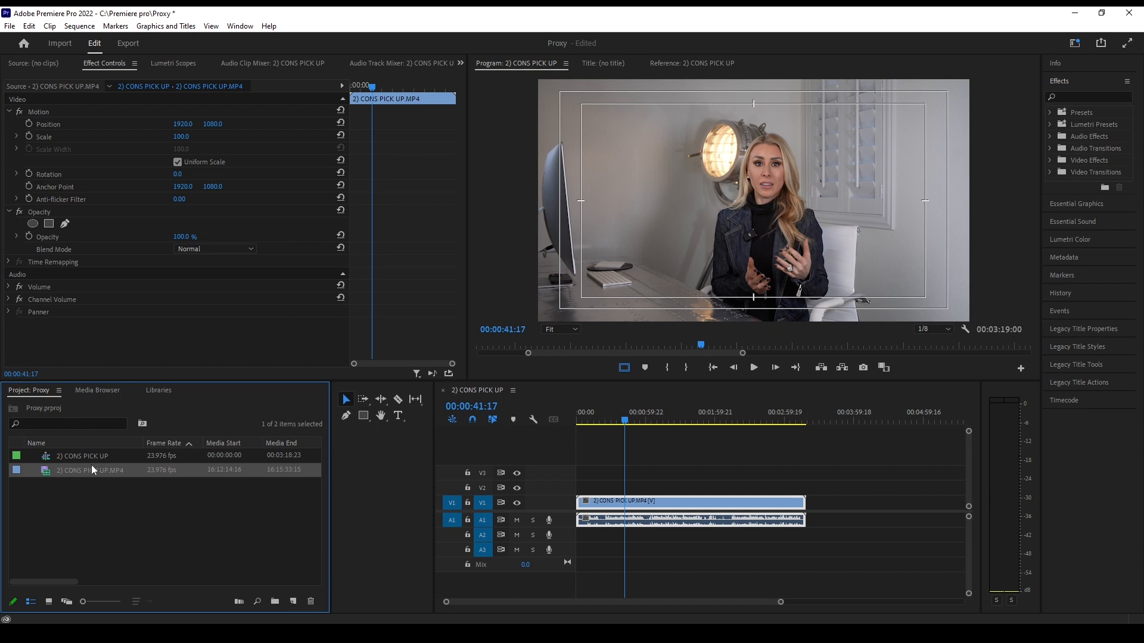
{"action": "left_click", "coordinate": [93, 502]}
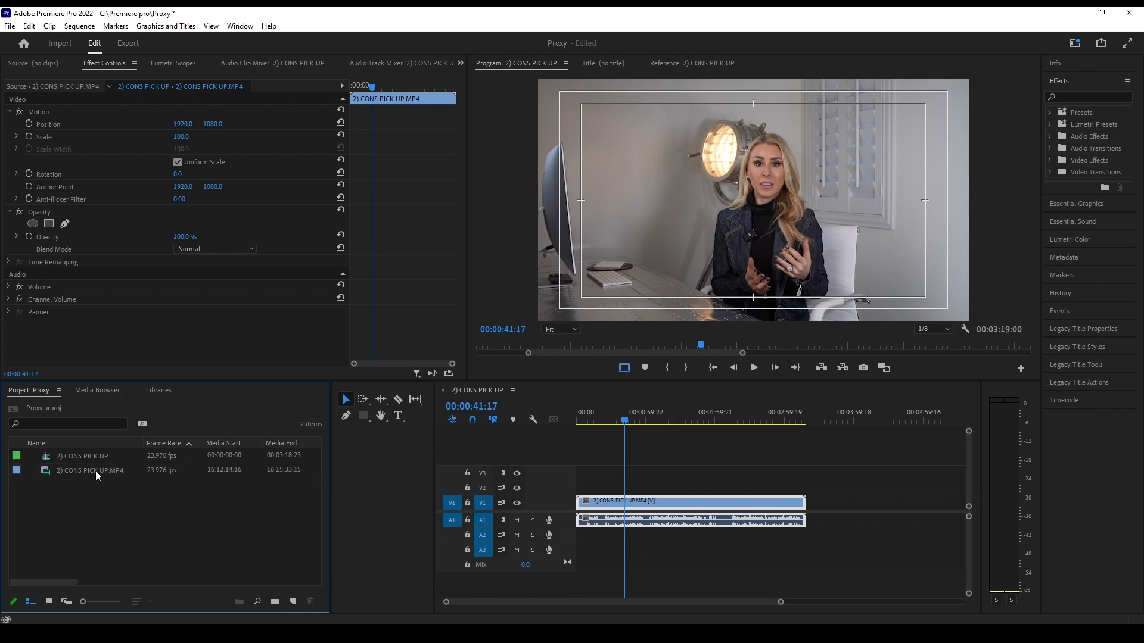
{"action": "left_click", "coordinate": [95, 470]}
{"action": "left_click", "coordinate": [111, 517]}
{"action": "left_click", "coordinate": [99, 468]}
{"action": "right_click", "coordinate": [99, 470]}
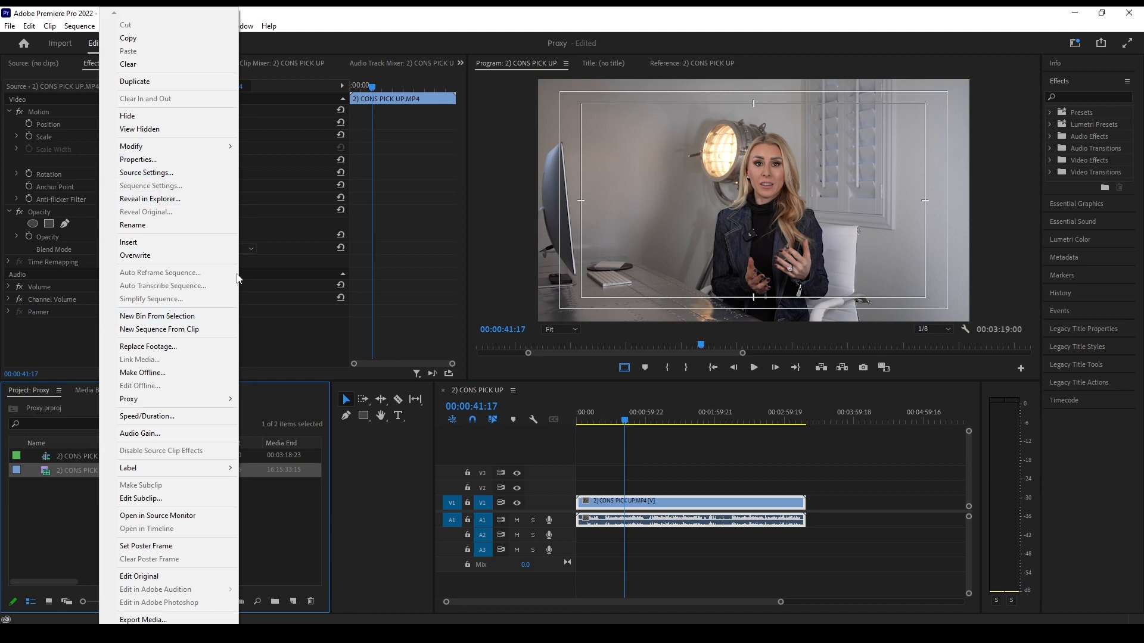
{"action": "mouse_move", "coordinate": [165, 403]}
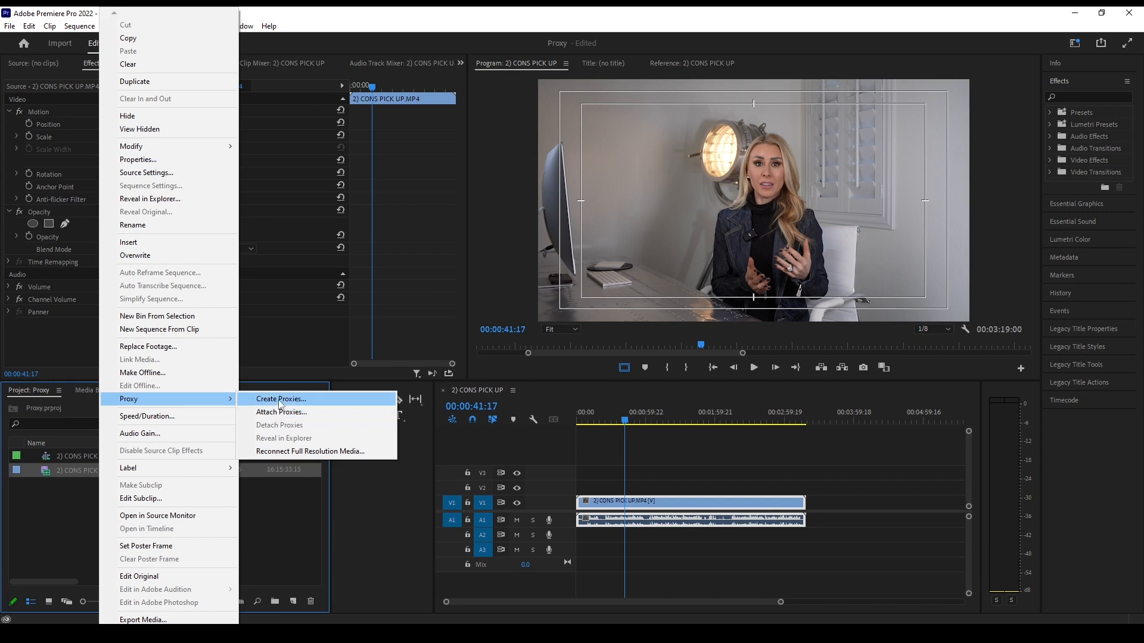
{"action": "left_click", "coordinate": [280, 399]}
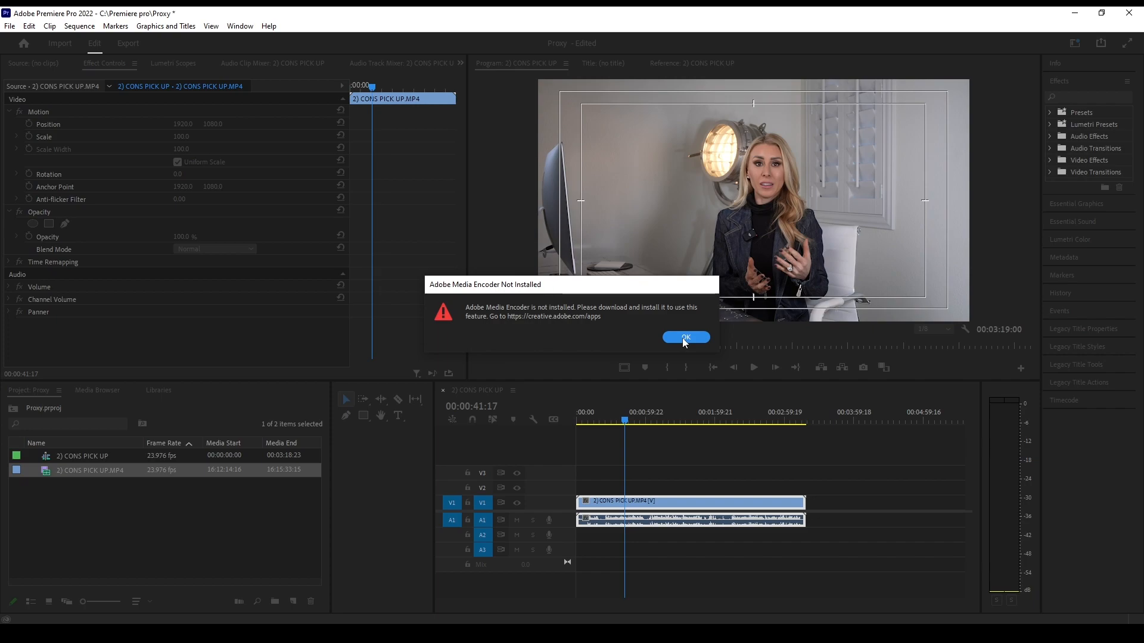
{"action": "left_click", "coordinate": [463, 303]}
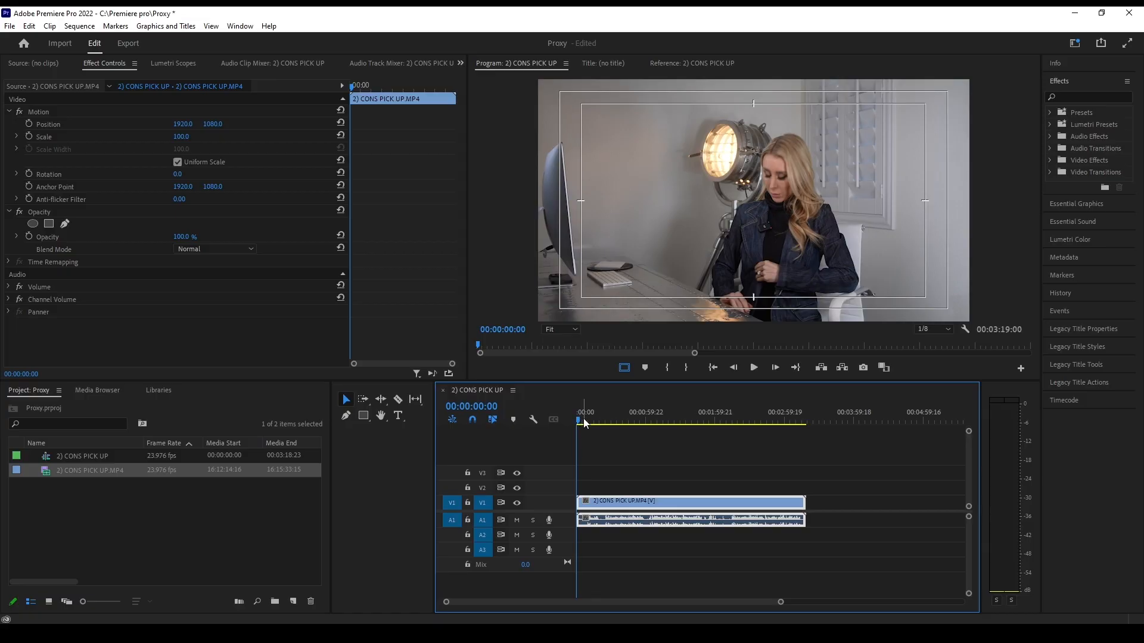
Play the sequence briefly and return the playhead to its start
{"action": "key", "text": "space"}
{"action": "left_click", "coordinate": [577, 419]}
{"action": "left_click", "coordinate": [97, 463]}
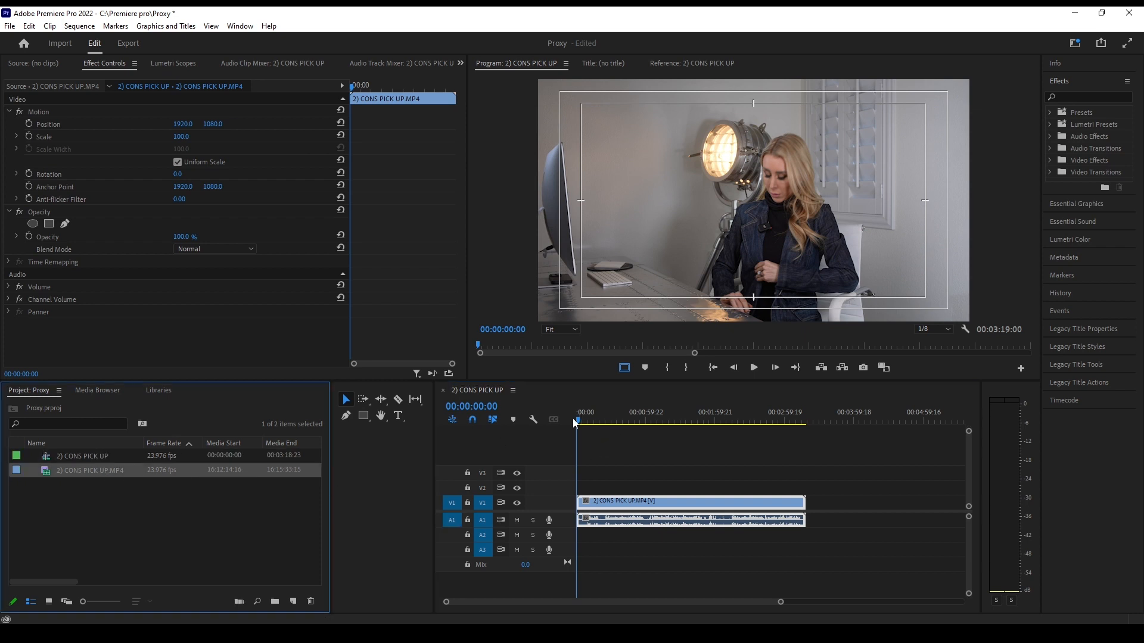
{"action": "left_click_drag", "start_coordinate": [586, 420], "coordinate": [577, 417]}
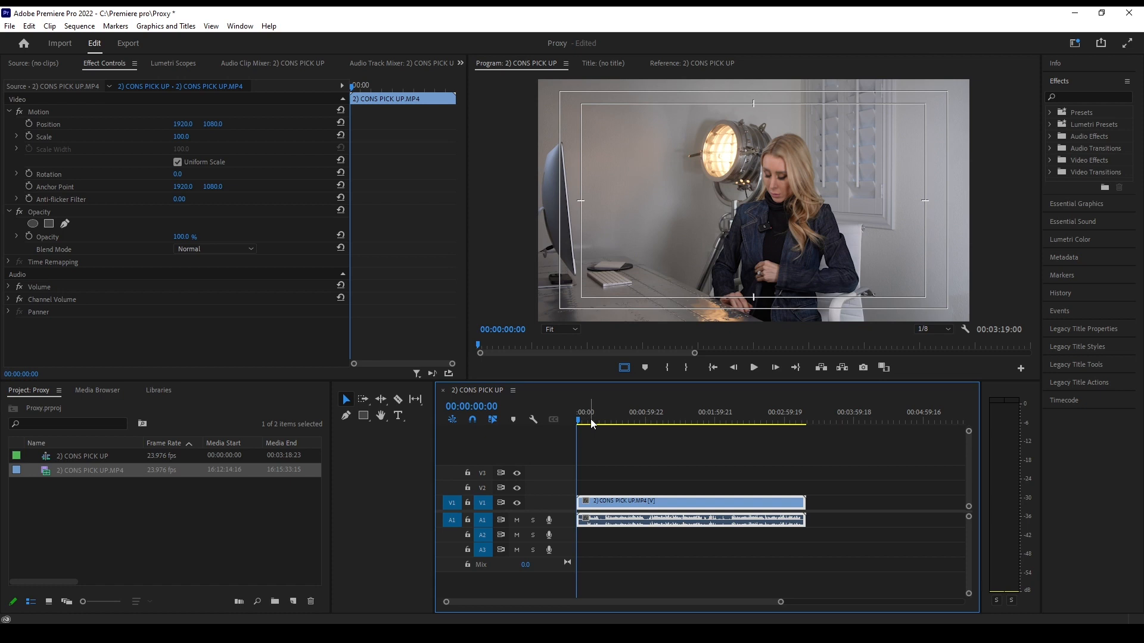
Open the proxy creation settings for the clip 2) CONS PICK UP.MP4 and set the format to QuickTime
{"action": "right_click", "coordinate": [99, 471]}
{"action": "mouse_move", "coordinate": [137, 411]}
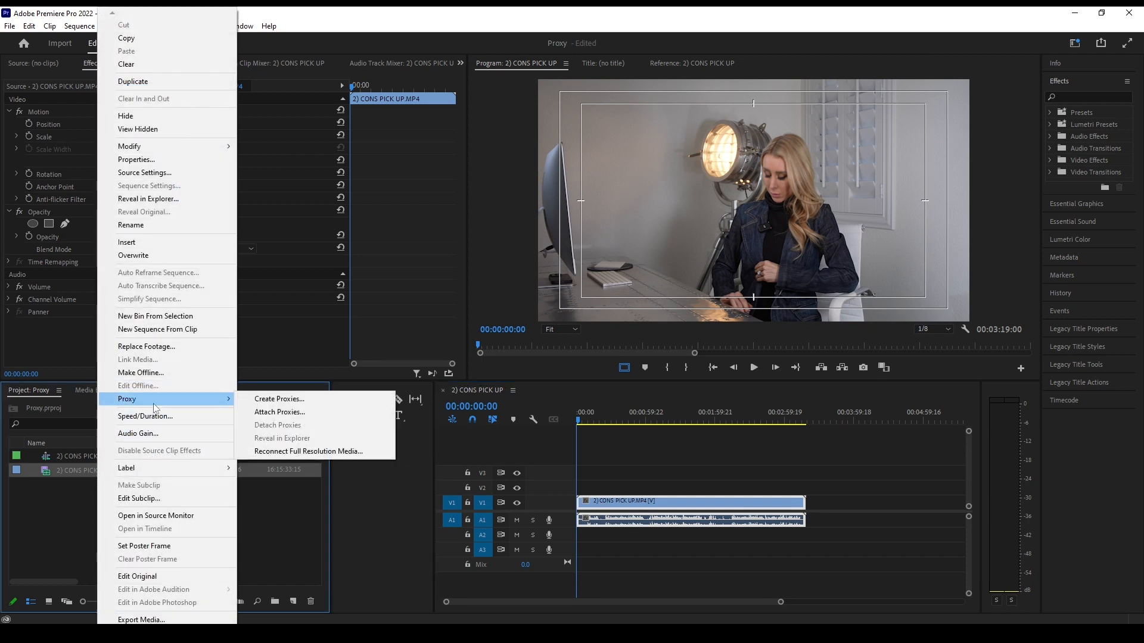
{"action": "left_click", "coordinate": [271, 399]}
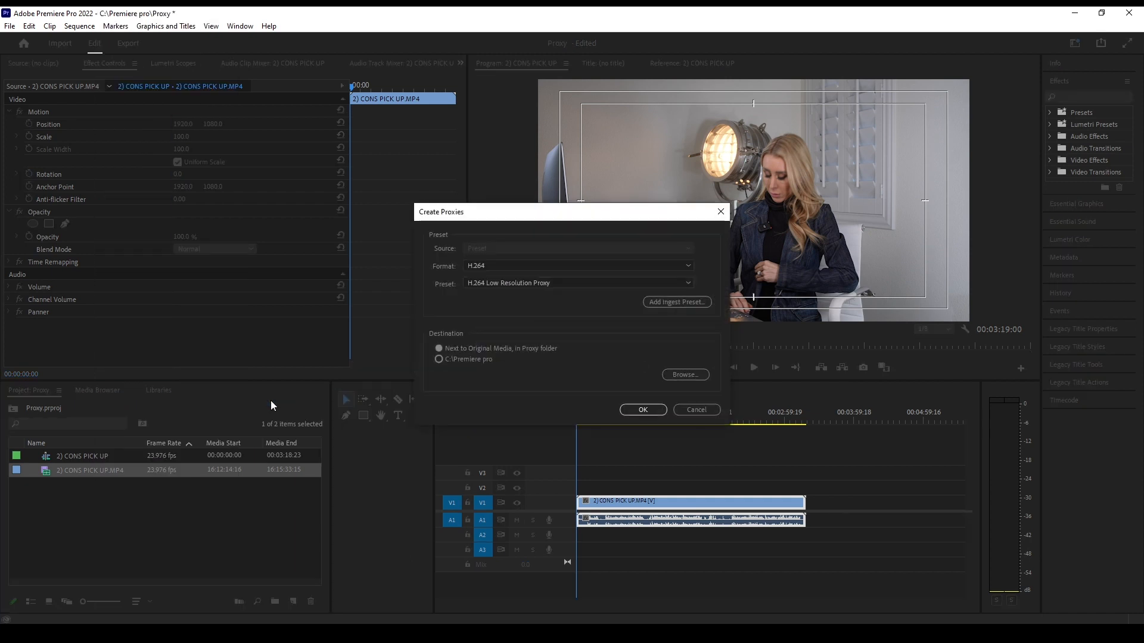
{"action": "left_click", "coordinate": [537, 281]}
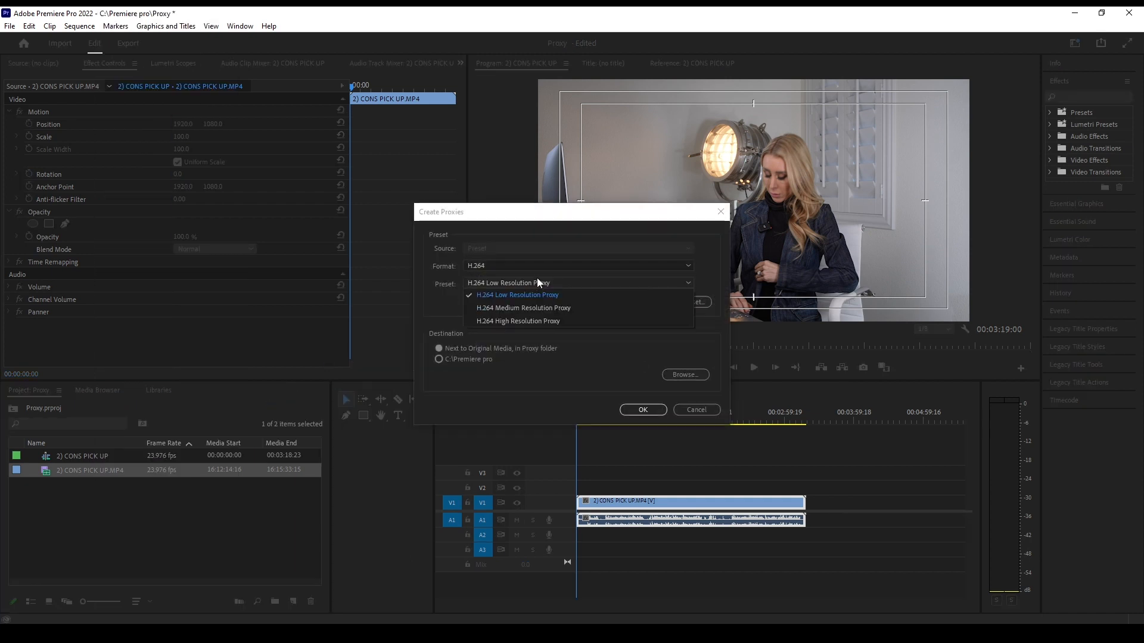
{"action": "left_click", "coordinate": [553, 247]}
{"action": "left_click", "coordinate": [523, 266]}
{"action": "left_click", "coordinate": [509, 292]}
Choose the ProRes Low Resolution Proxy preset and start creating the proxy
{"action": "left_click", "coordinate": [515, 282]}
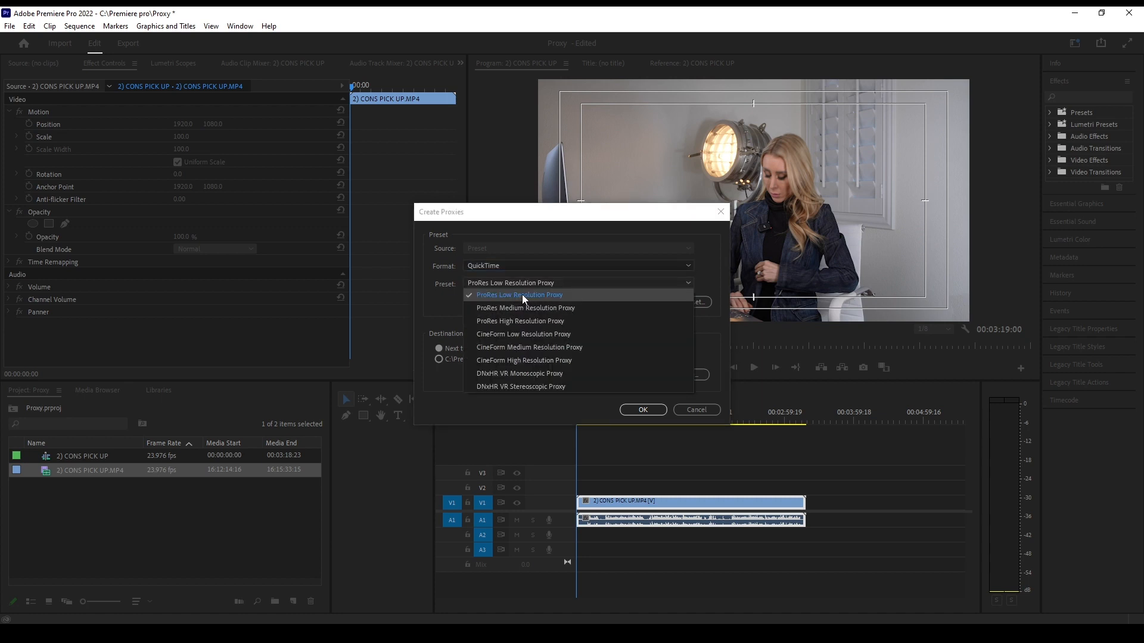
{"action": "left_click", "coordinate": [523, 294]}
{"action": "left_click", "coordinate": [540, 281]}
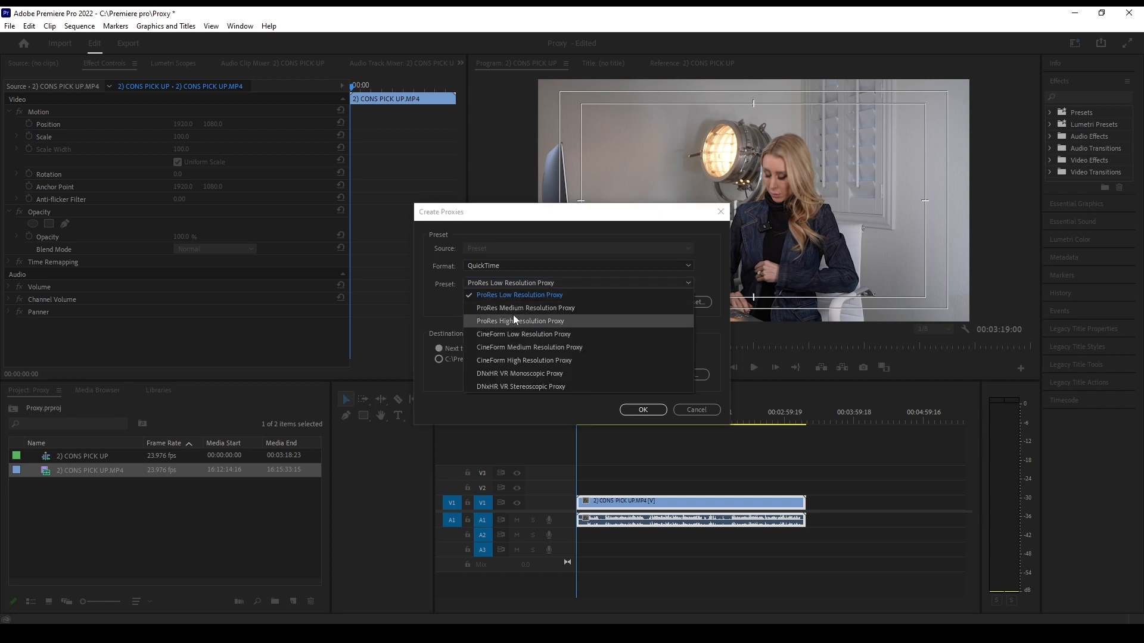
{"action": "left_click", "coordinate": [517, 283]}
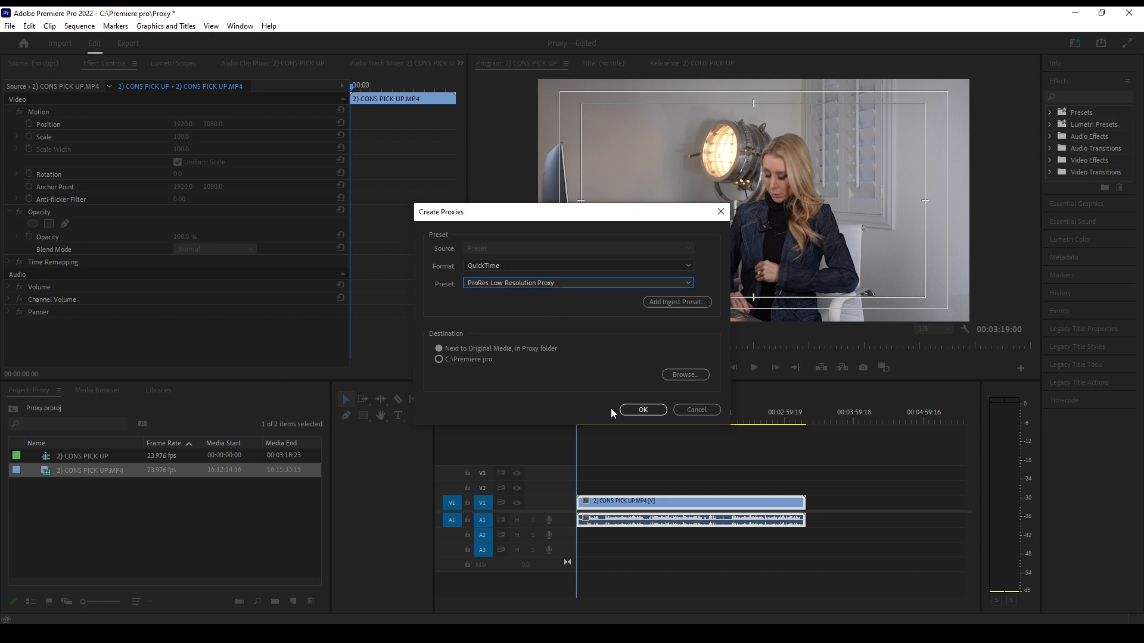
{"action": "left_click", "coordinate": [645, 410]}
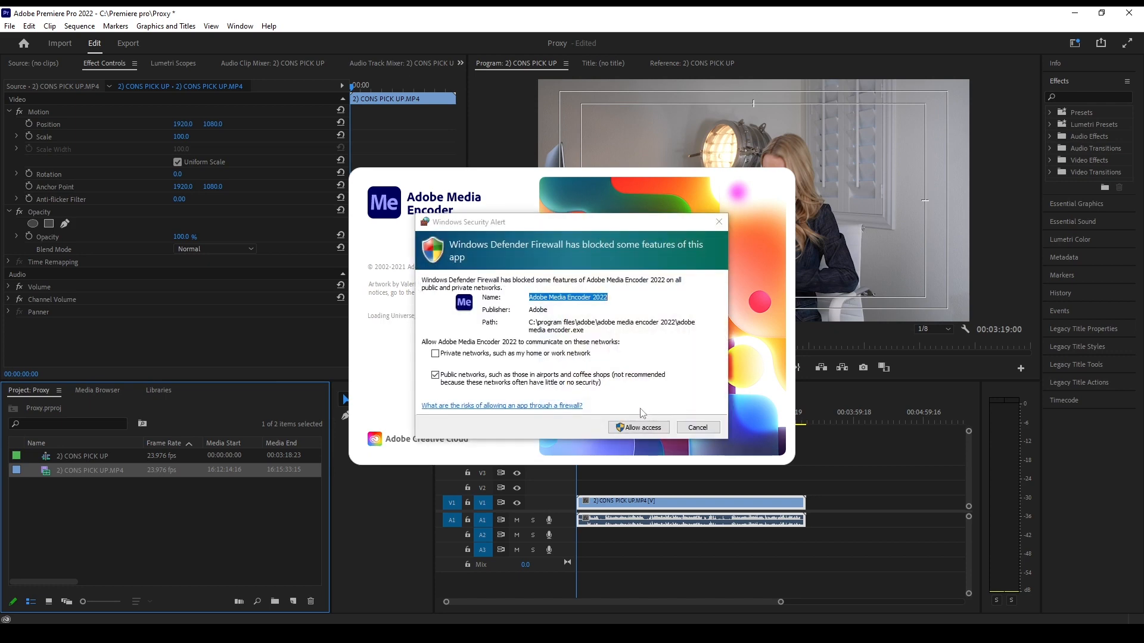
Allow Adobe Media Encoder through the firewall and check the proxy's encoding status in its queue, returning to Premiere Pro
{"action": "left_click", "coordinate": [641, 427]}
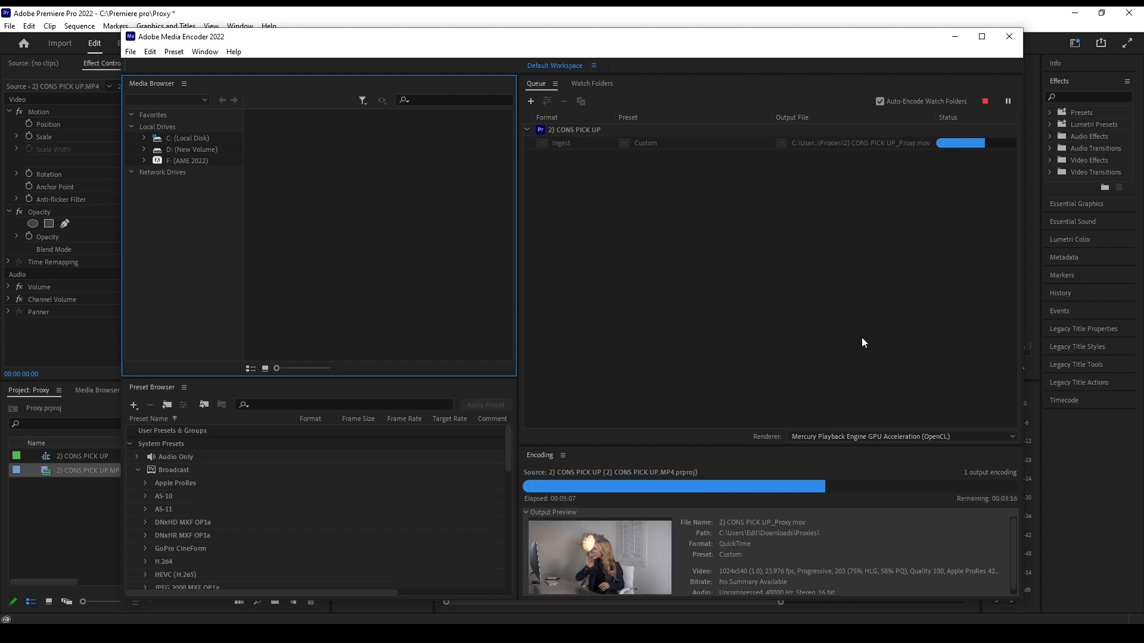
{"action": "left_click", "coordinate": [634, 607]}
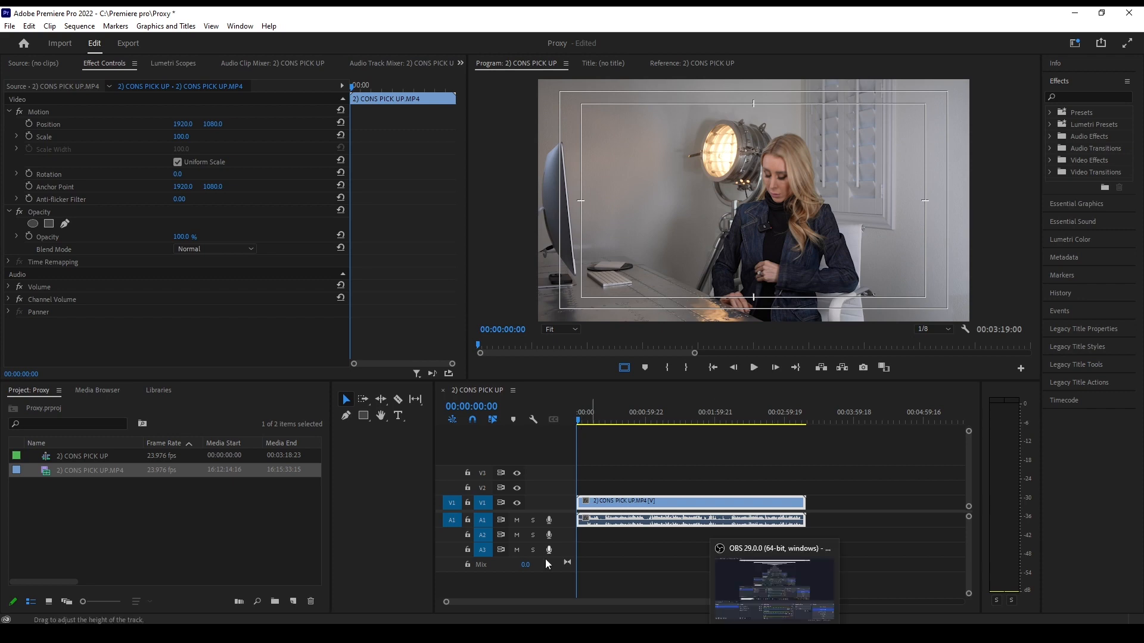
{"action": "left_click", "coordinate": [801, 633]}
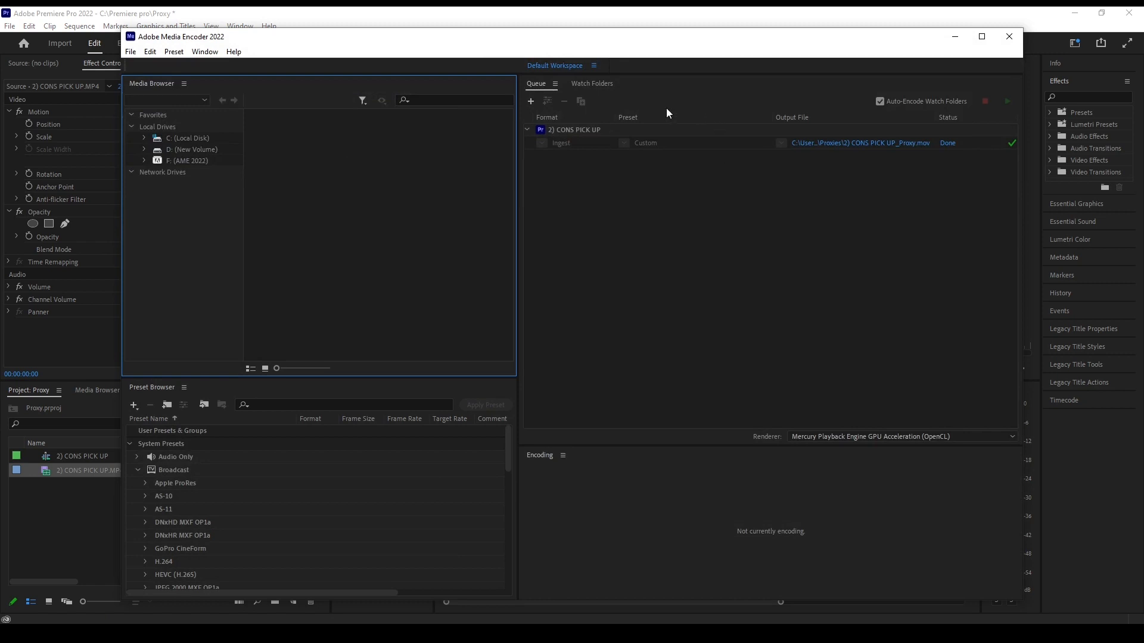
{"action": "left_click", "coordinate": [954, 40]}
Play the sequence from its start to 00:00:02:08 while zooming in on the timeline
{"action": "left_click", "coordinate": [577, 455]}
{"action": "key", "text": "space"}
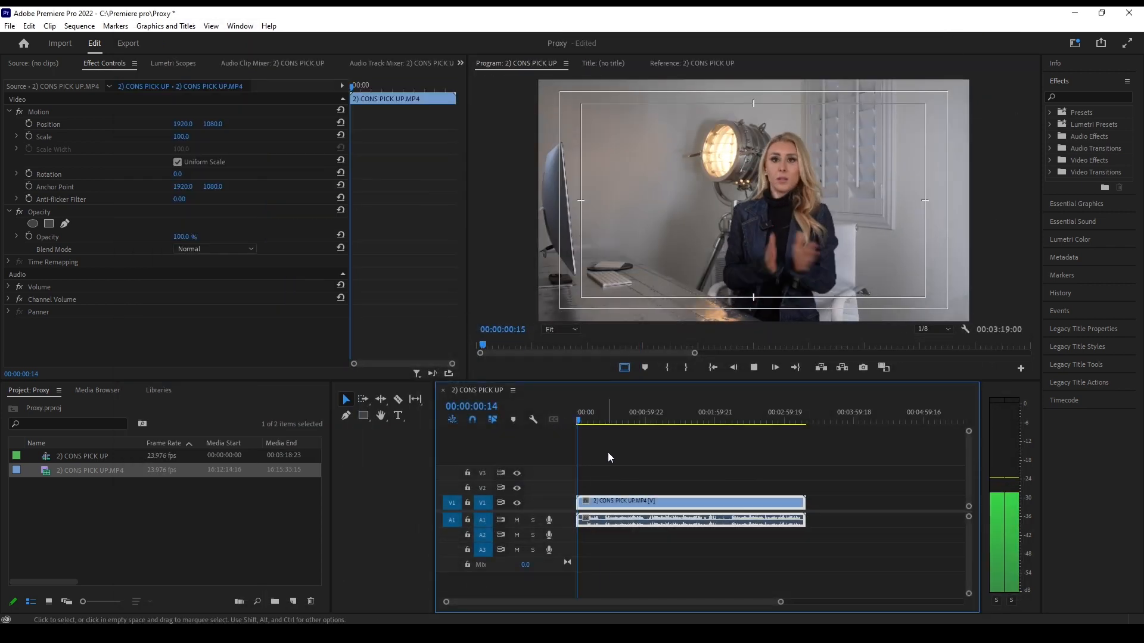
{"action": "key", "text": "equal"}
{"action": "key", "text": "equal"}
{"action": "key", "text": "space"}
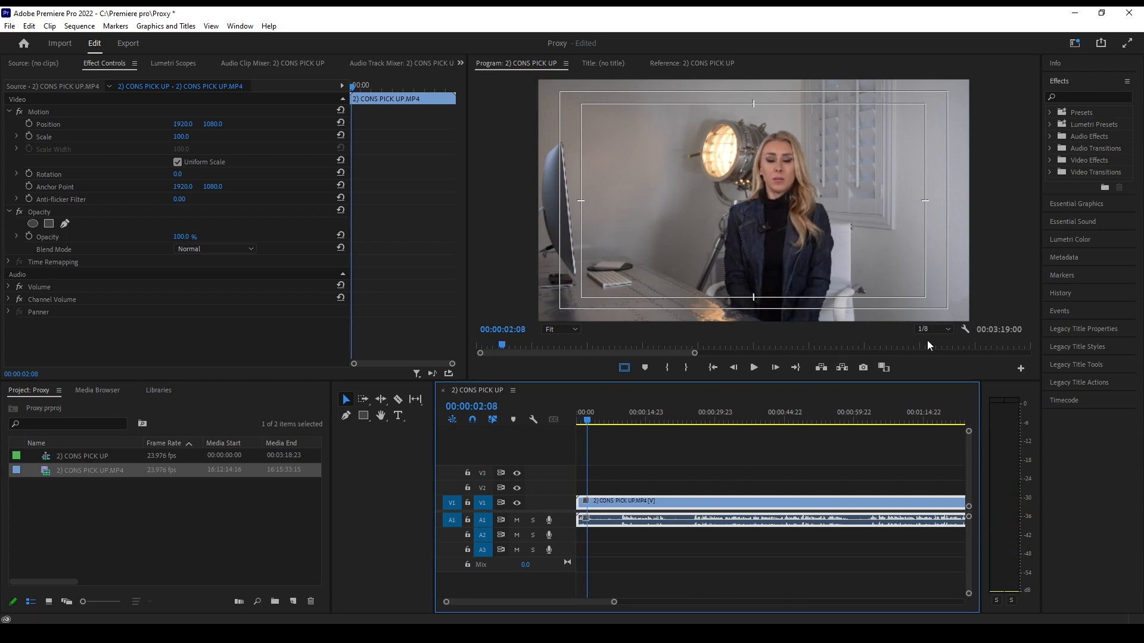
Set the program playback resolution to Full and return the playhead to the sequence start
{"action": "left_click", "coordinate": [932, 329]}
{"action": "left_click", "coordinate": [930, 341]}
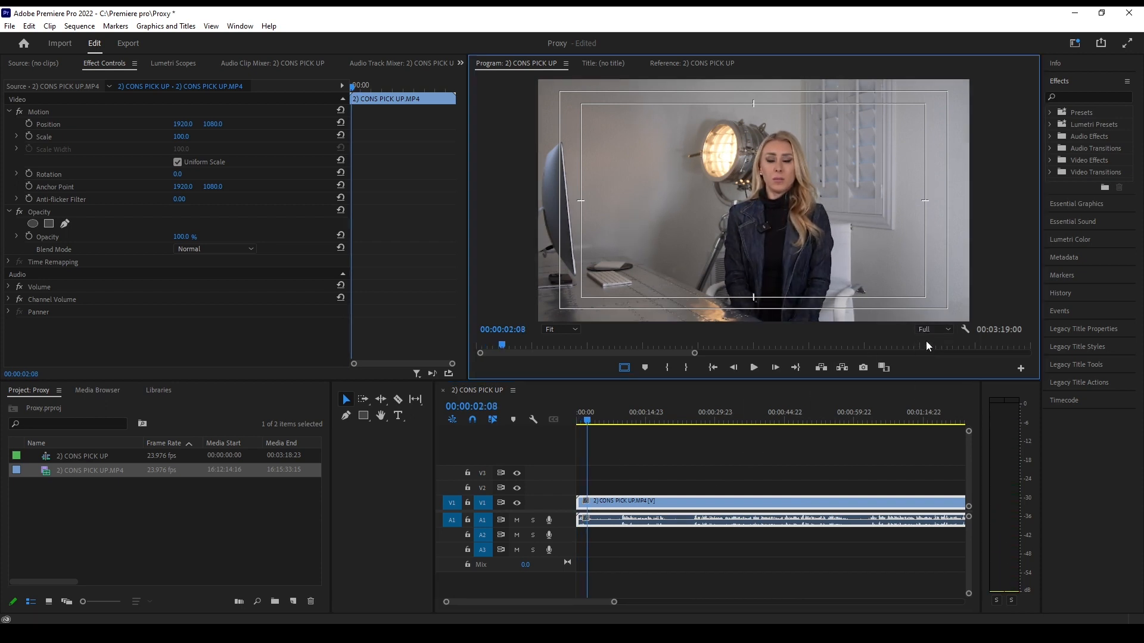
{"action": "left_click", "coordinate": [577, 418]}
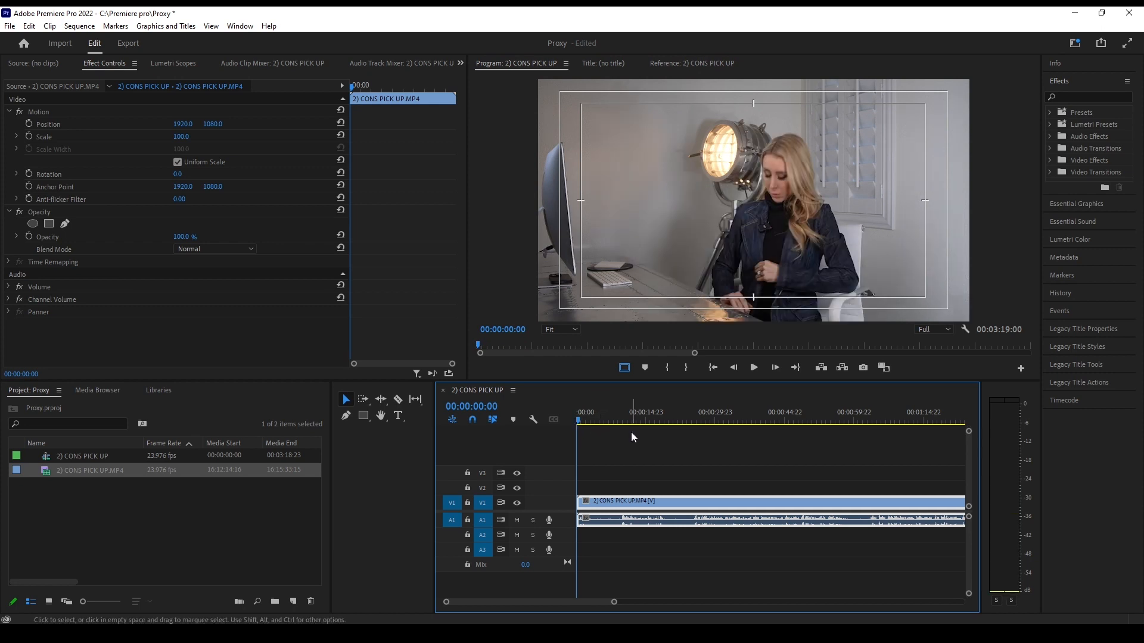
{"action": "left_click_drag", "start_coordinate": [592, 420], "coordinate": [570, 420]}
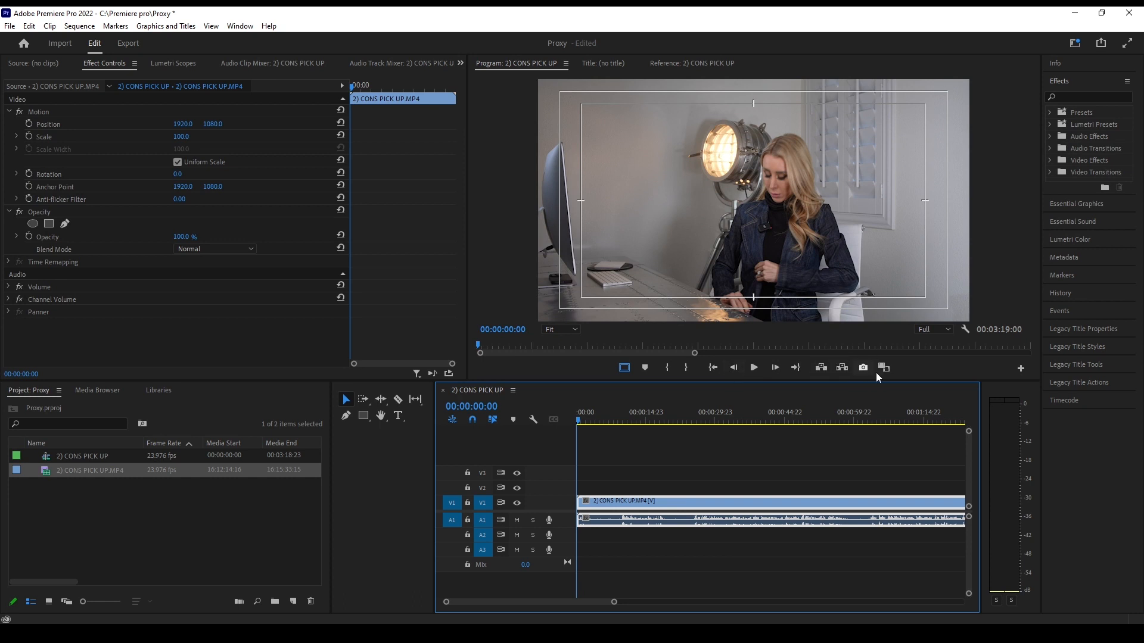
Add the Toggle Proxies control to the program monitor's transport controls
{"action": "left_click", "coordinate": [1021, 370]}
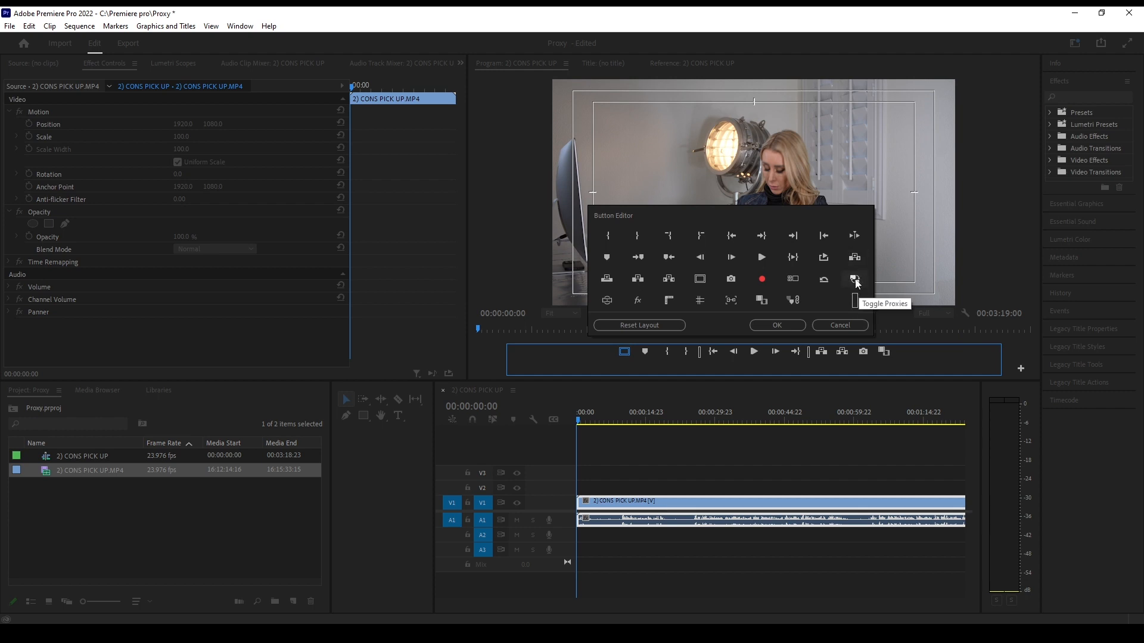
{"action": "left_click_drag", "start_coordinate": [856, 283], "coordinate": [909, 364]}
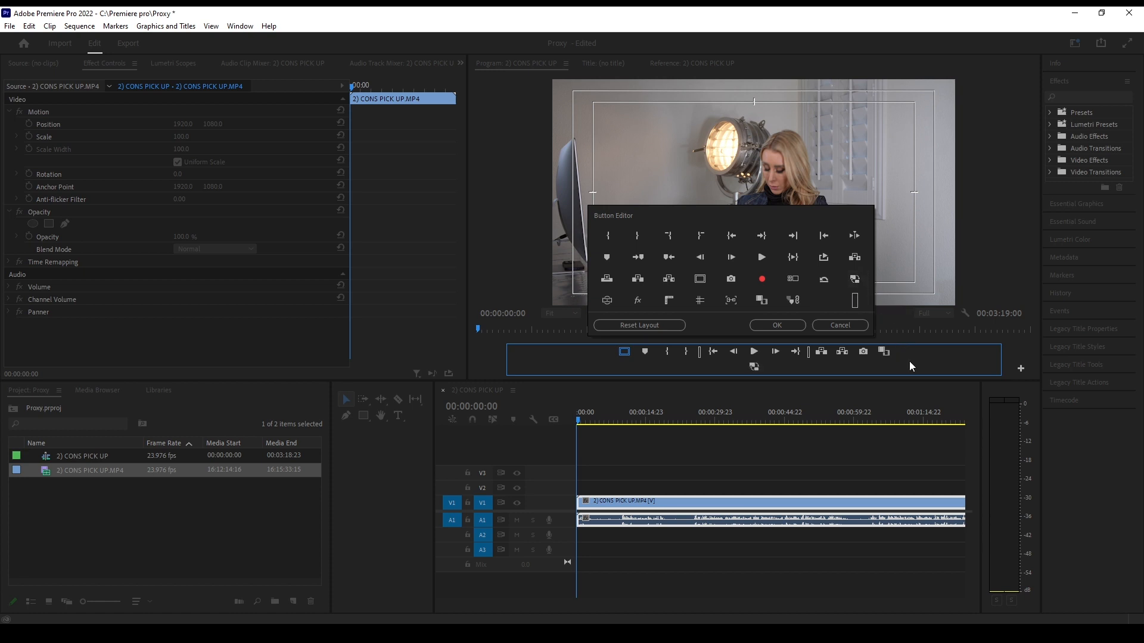
{"action": "left_click", "coordinate": [774, 324]}
Test the original footage by playing from the sequence start and scrubbing between 00:00:35:08 and 00:00:23:10
{"action": "left_click", "coordinate": [612, 421]}
{"action": "key", "text": "Home"}
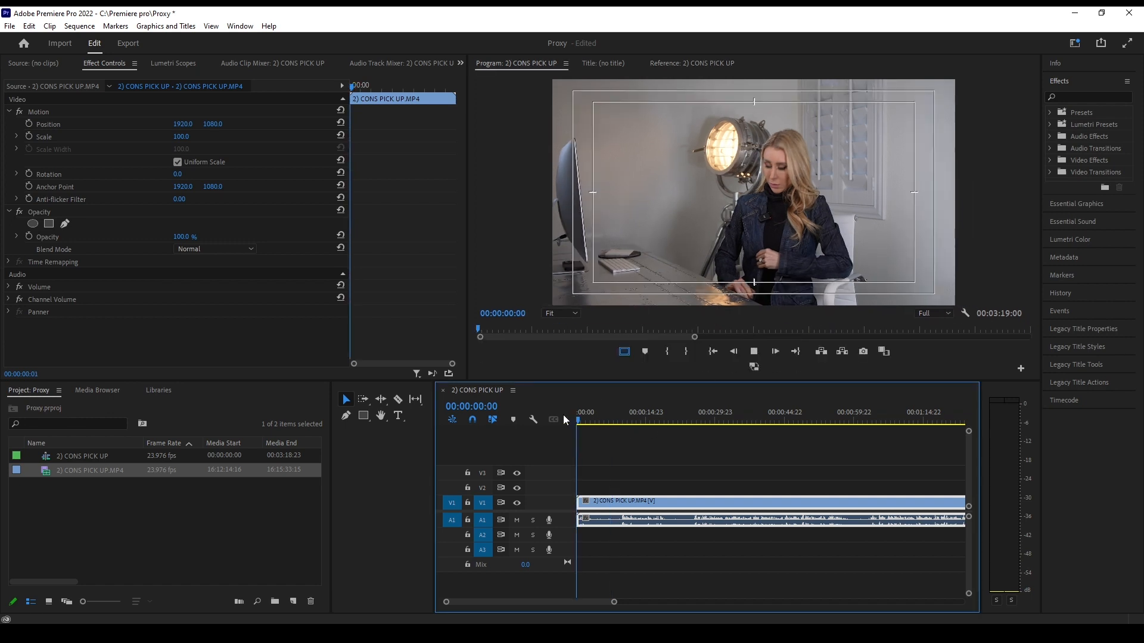
{"action": "key", "text": "space"}
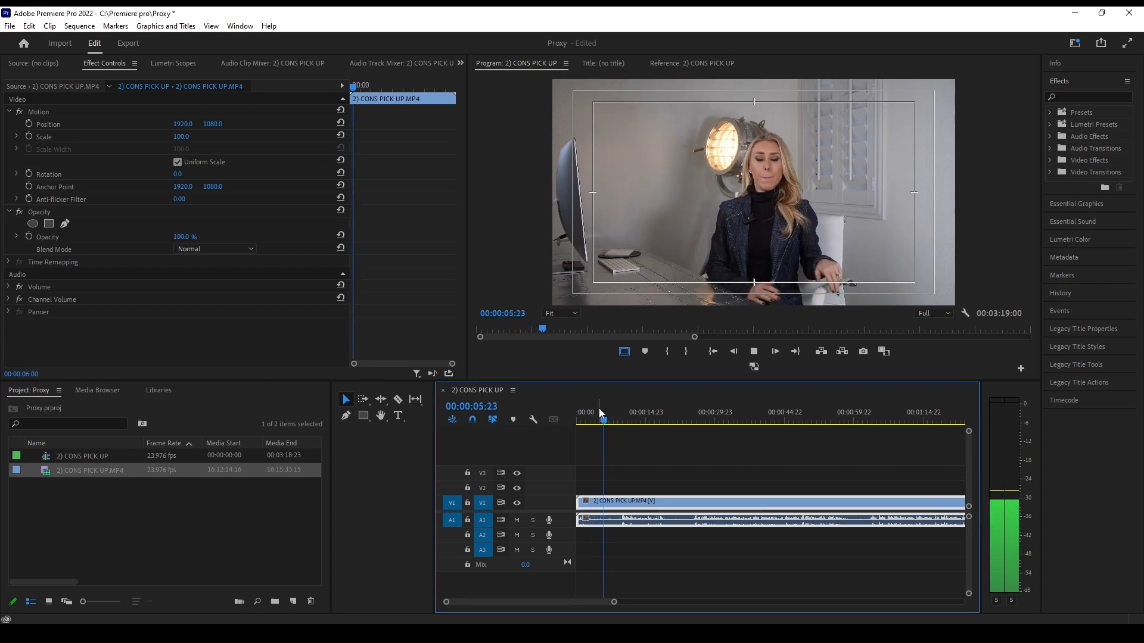
{"action": "key", "text": "space"}
{"action": "left_click_drag", "start_coordinate": [607, 420], "coordinate": [732, 424]}
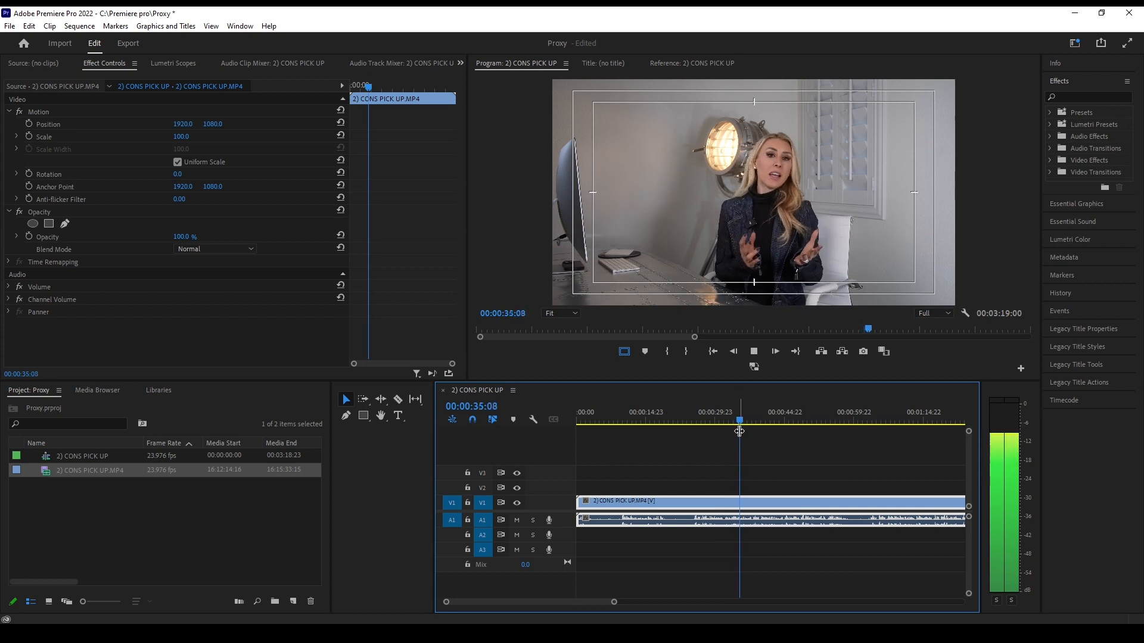
{"action": "left_click_drag", "start_coordinate": [739, 428], "coordinate": [686, 425]}
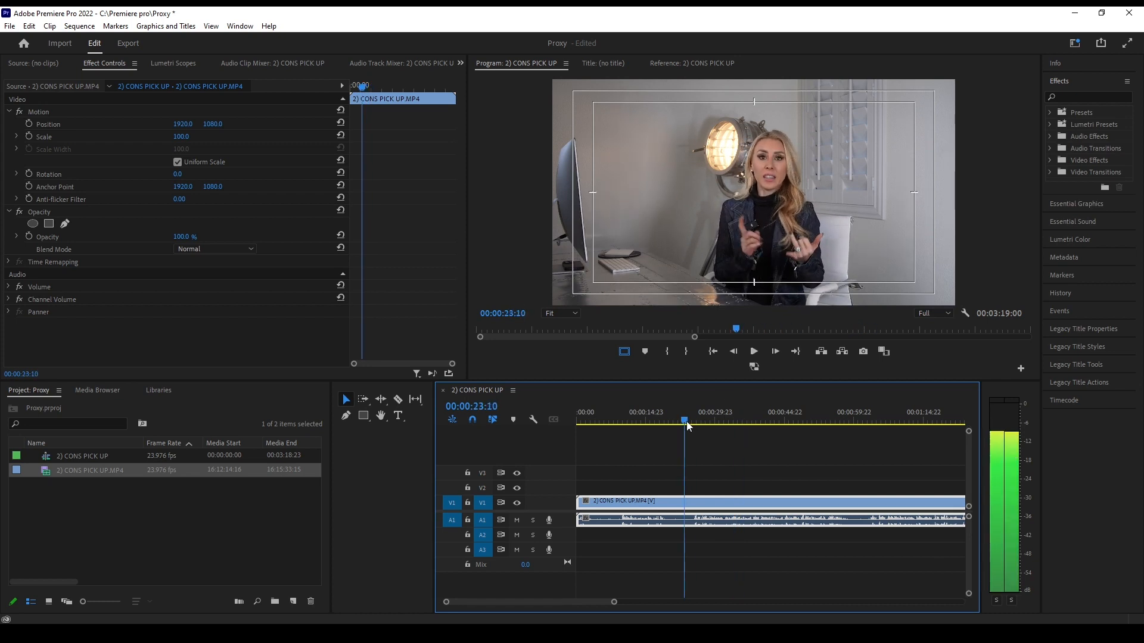
Turn on proxy playback and scrub through the sequence, bringing the playhead back to its start
{"action": "left_click", "coordinate": [754, 368]}
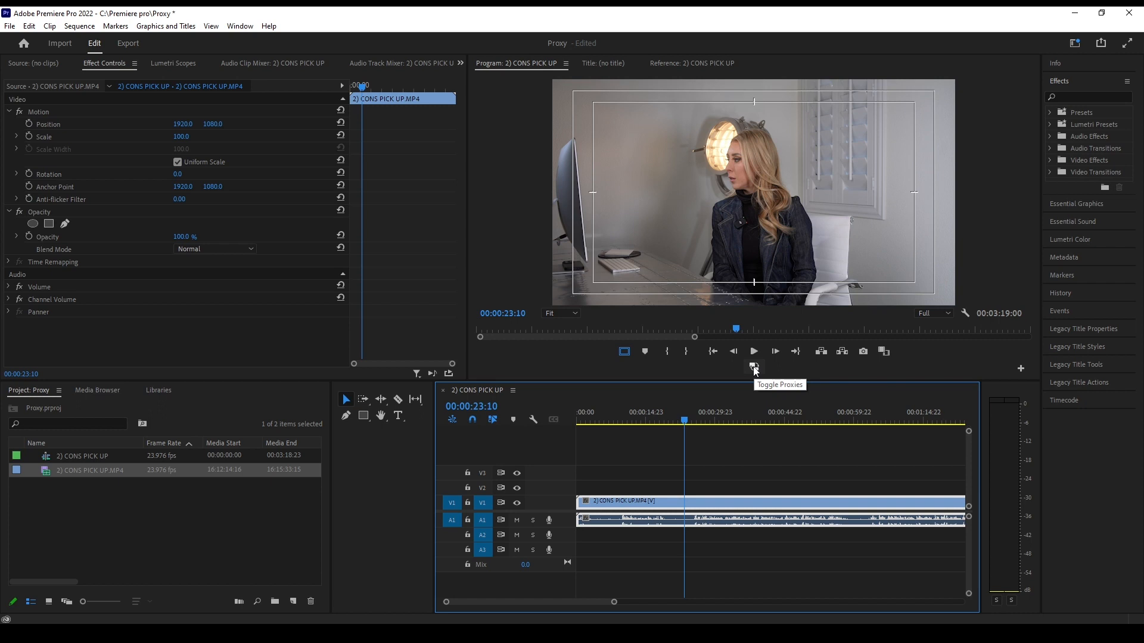
{"action": "left_click", "coordinate": [754, 367]}
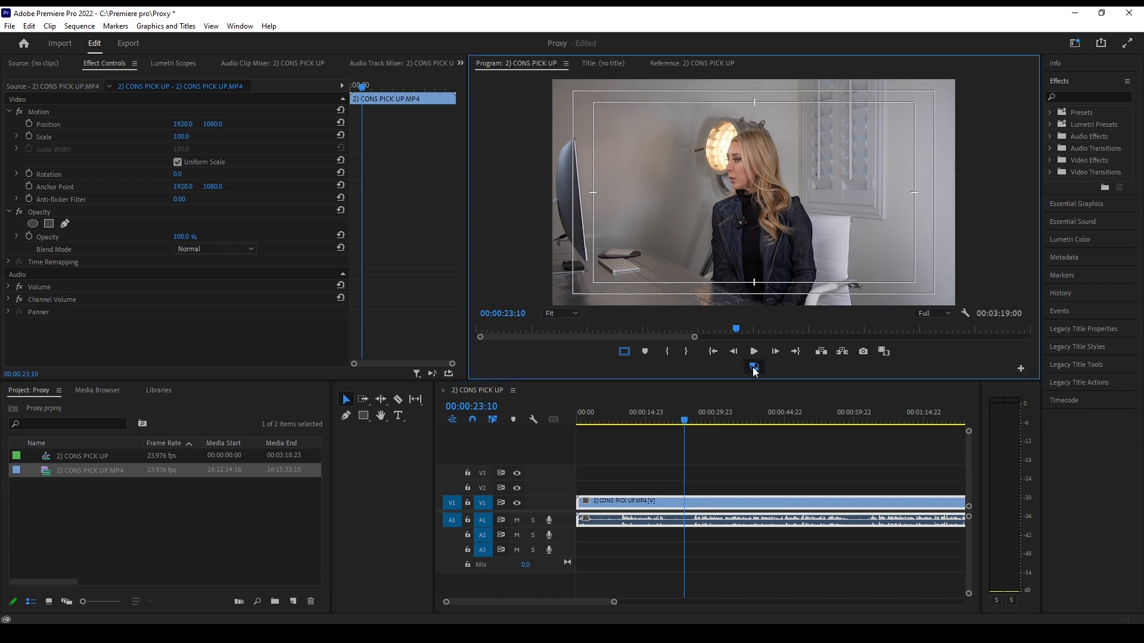
{"action": "left_click_drag", "start_coordinate": [683, 422], "coordinate": [763, 443]}
{"action": "left_click_drag", "start_coordinate": [577, 454], "coordinate": [556, 461]}
Play the proxy footage from the sequence start at Full resolution and return the playhead to 00:00:00:00
{"action": "key", "text": "space"}
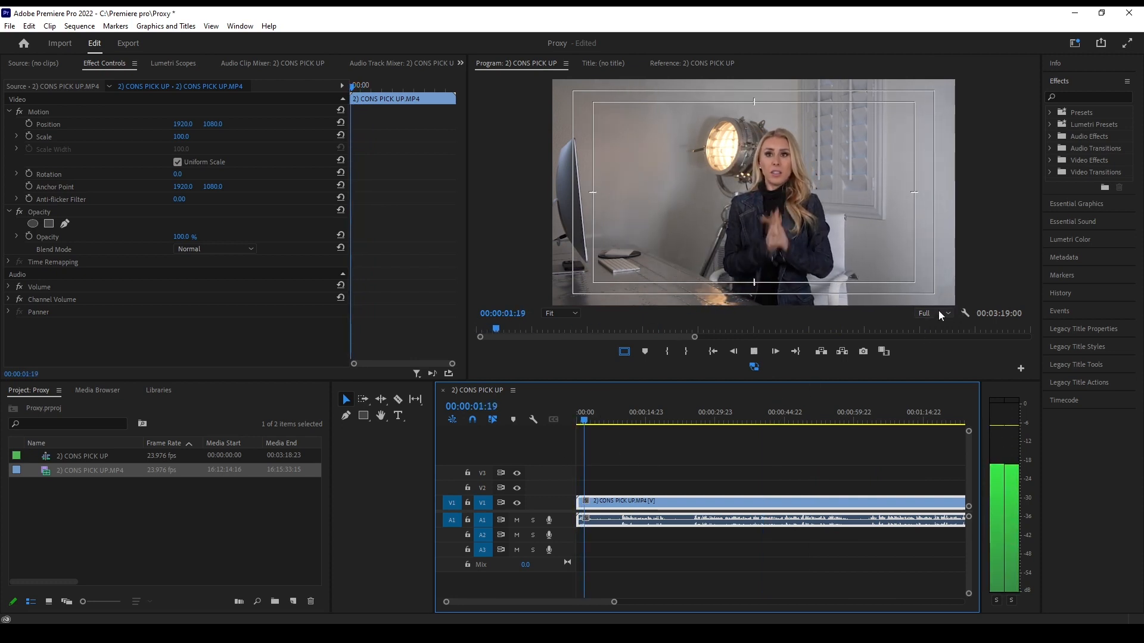
{"action": "left_click", "coordinate": [945, 325]}
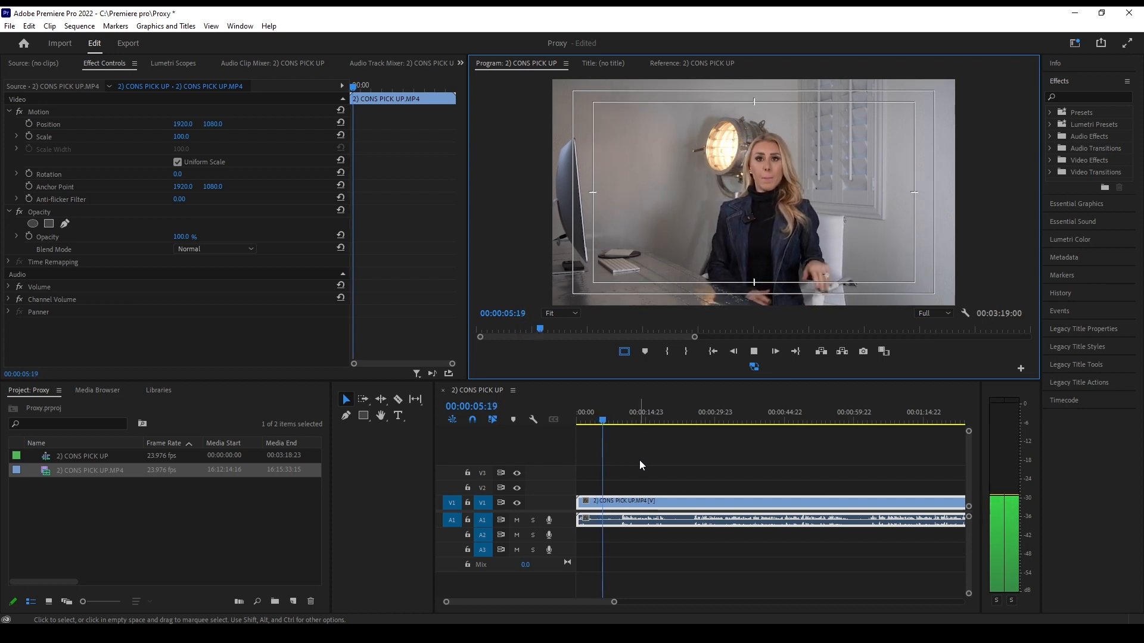
{"action": "left_click_drag", "start_coordinate": [609, 419], "coordinate": [537, 449]}
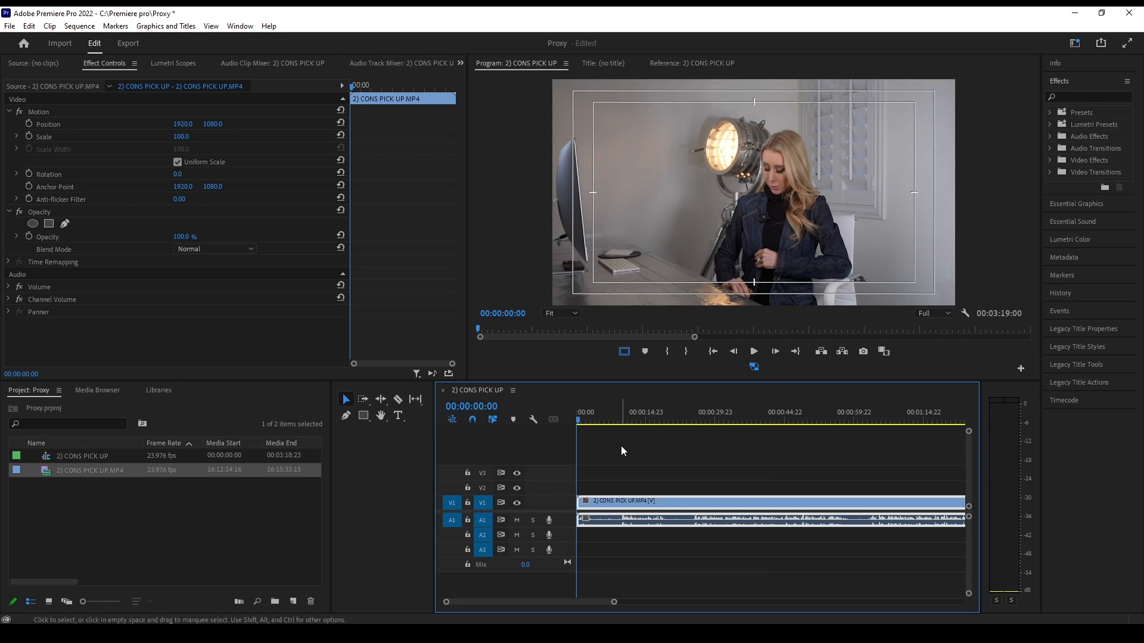
{"action": "scroll", "coordinate": [628, 466], "scroll_direction": "down", "scroll_amount": 4}
{"action": "scroll", "coordinate": [641, 481], "scroll_direction": "up", "scroll_amount": 1}
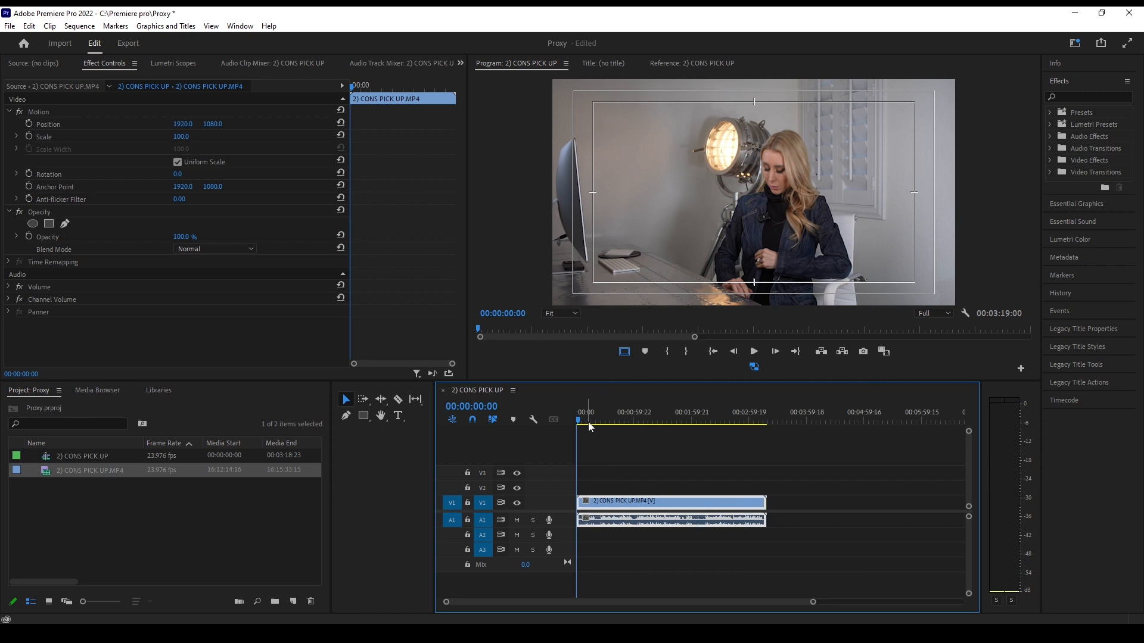
{"action": "scroll", "coordinate": [589, 426], "scroll_direction": "down", "scroll_amount": 2}
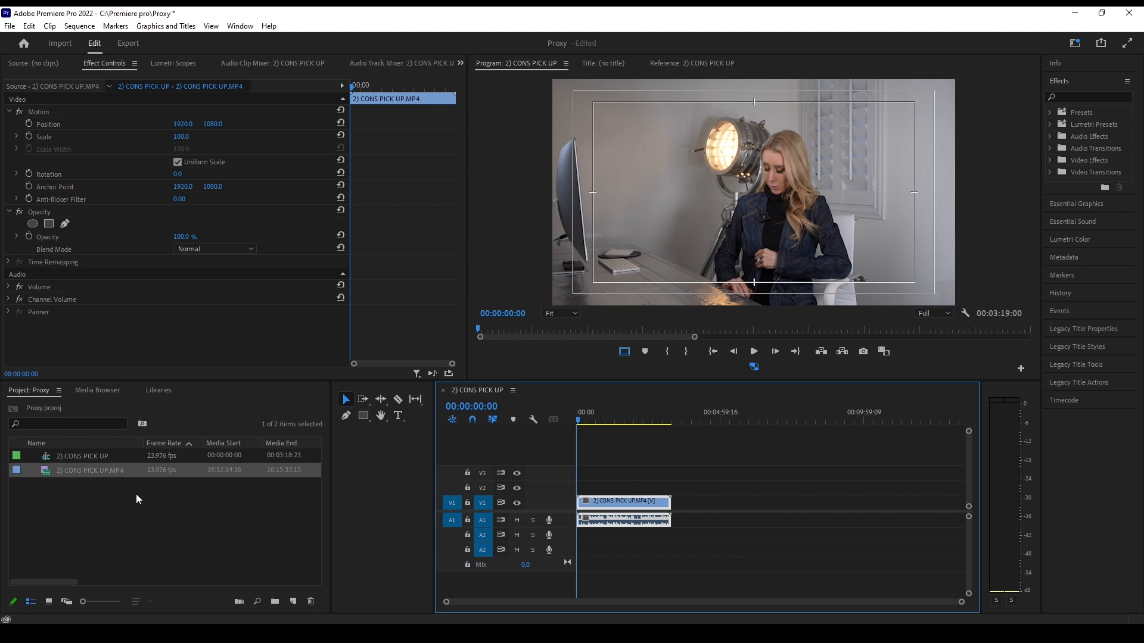
Select the 2) CONS PICK UP sequence and its source clip together, review their available commands, and clear the selection
{"action": "left_click_drag", "start_coordinate": [109, 568], "coordinate": [112, 464]}
{"action": "right_click", "coordinate": [108, 470]}
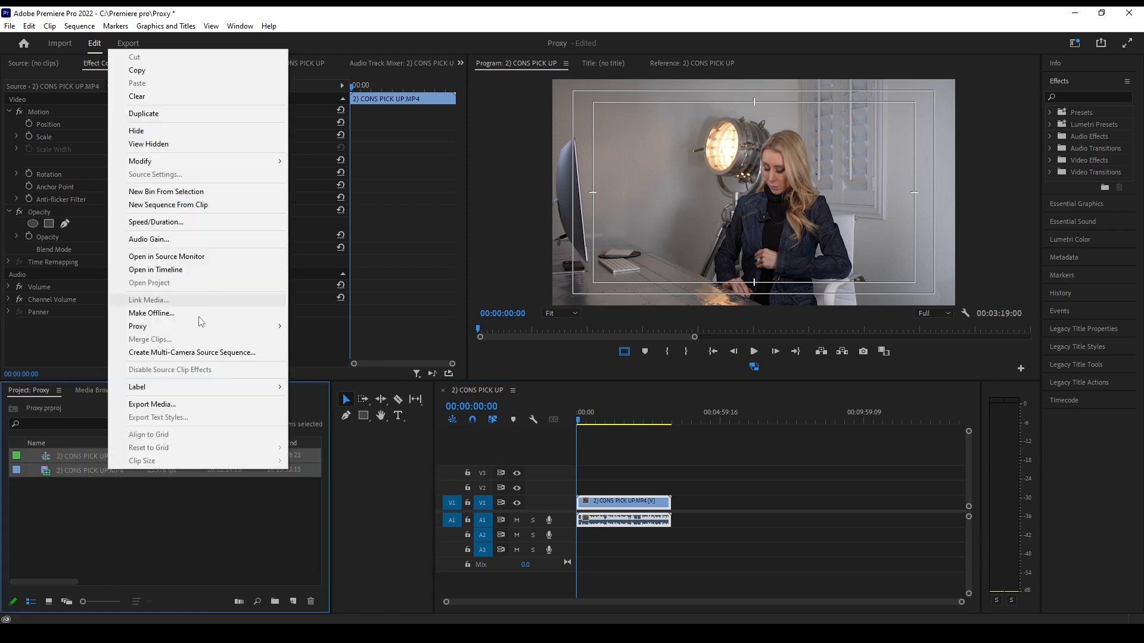
{"action": "left_click", "coordinate": [171, 524]}
{"action": "left_click", "coordinate": [98, 457]}
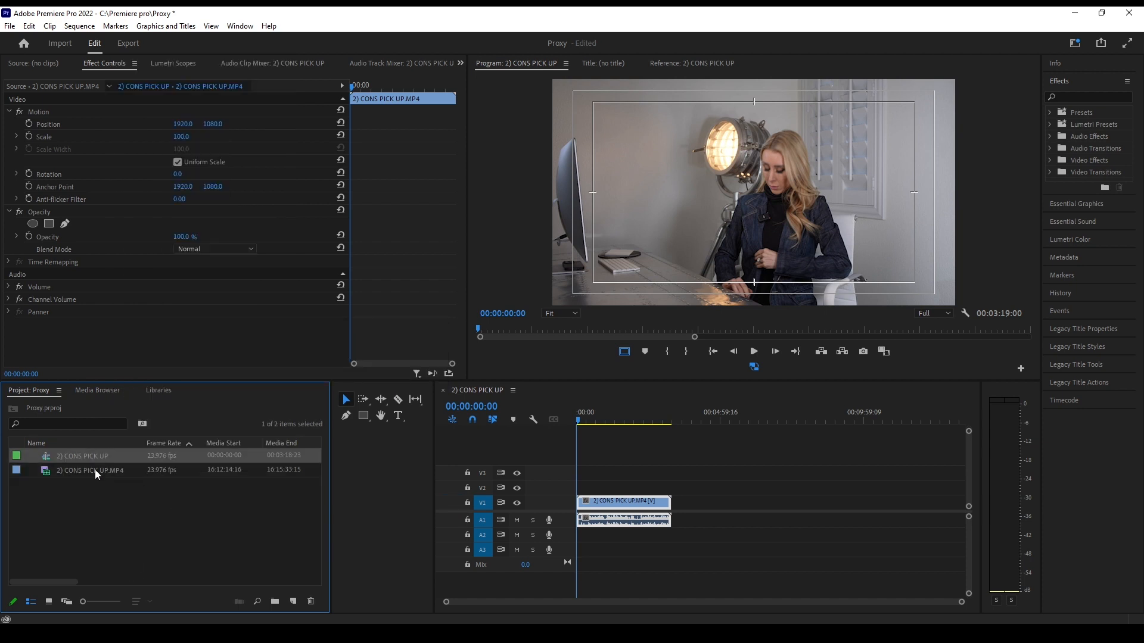
{"action": "left_click", "coordinate": [108, 492]}
{"action": "left_click", "coordinate": [95, 471]}
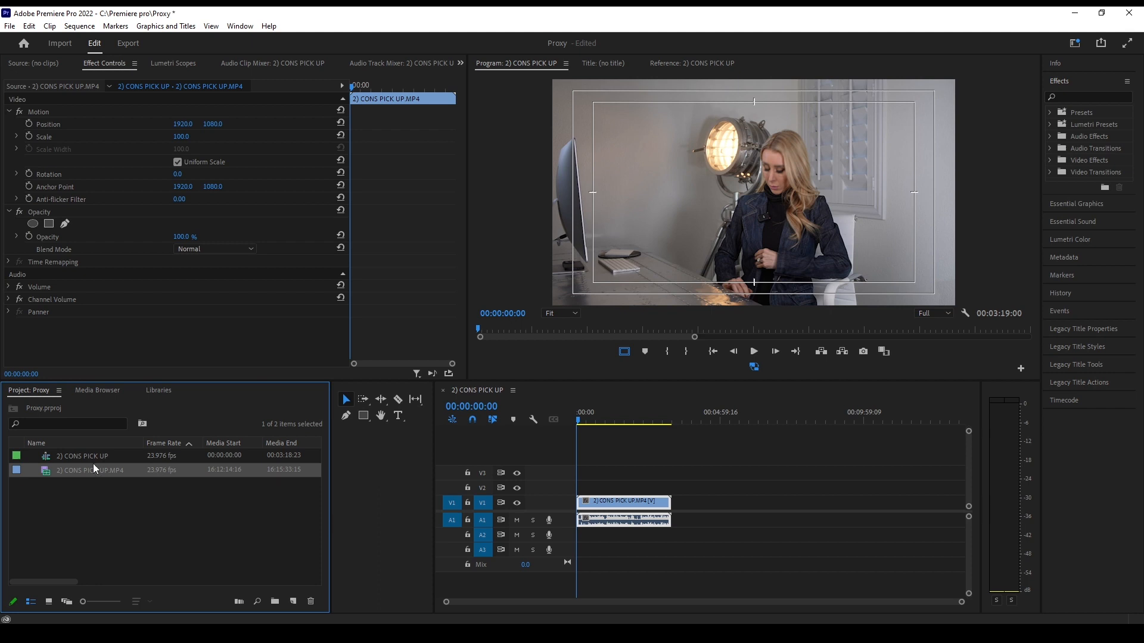
{"action": "left_click", "coordinate": [88, 457], "text": "shift"}
{"action": "left_click", "coordinate": [132, 511]}
{"action": "left_click", "coordinate": [90, 470]}
{"action": "left_click", "coordinate": [94, 456], "text": "shift"}
{"action": "left_click", "coordinate": [114, 517]}
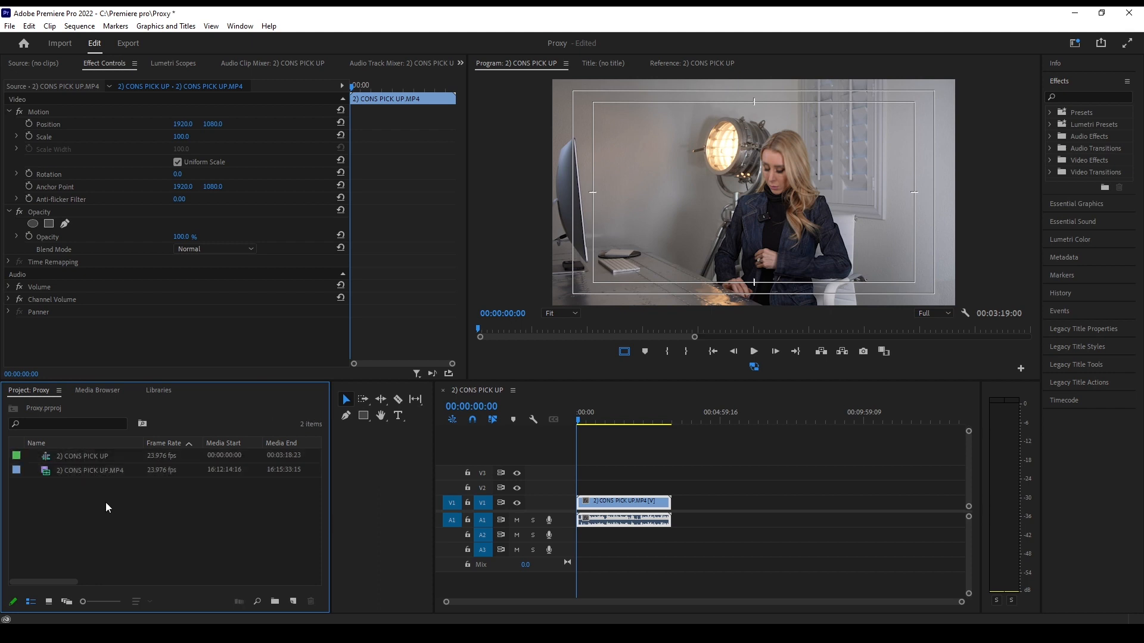
{"action": "left_click", "coordinate": [92, 457]}
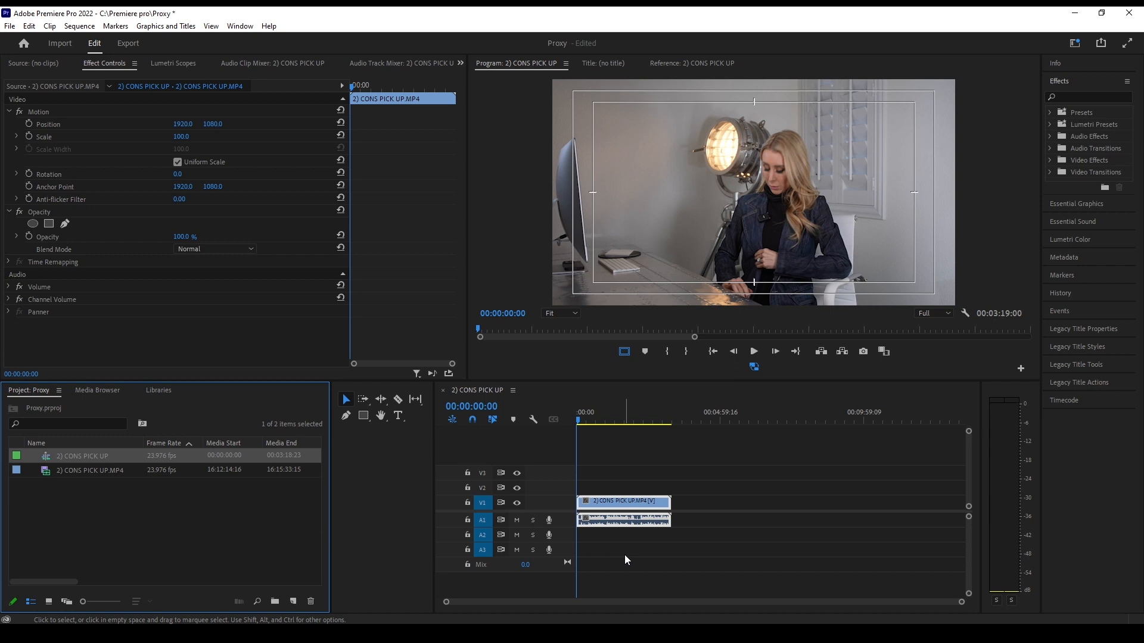
{"action": "key", "text": "="}
{"action": "left_click", "coordinate": [607, 504]}
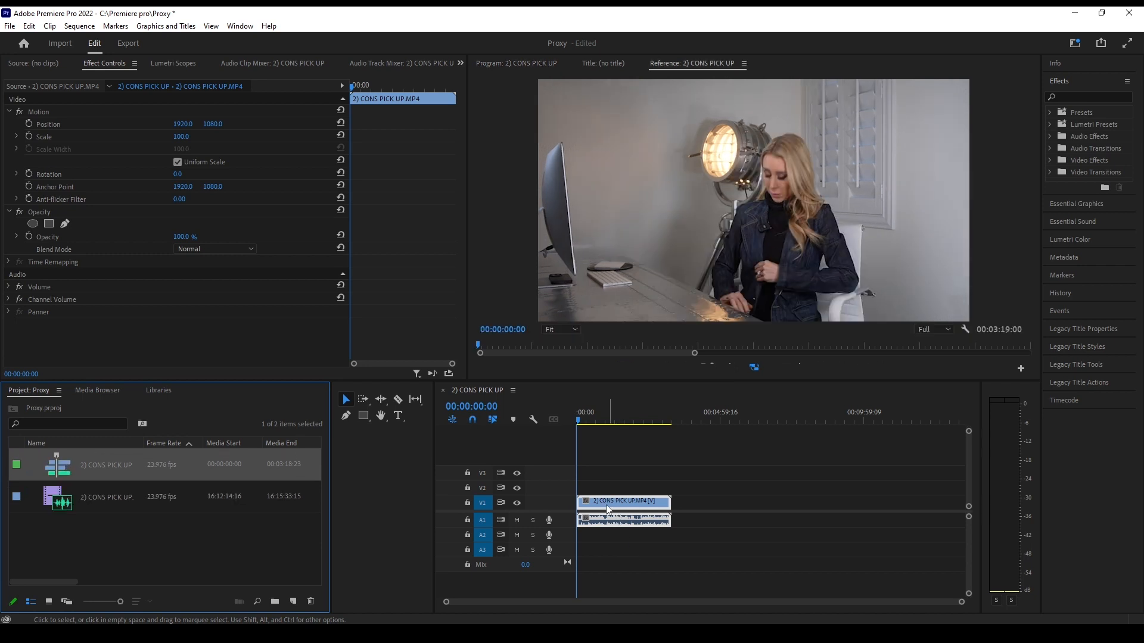
{"action": "key", "text": "="}
{"action": "key", "text": "="}
{"action": "key", "text": "-"}
{"action": "key", "text": "-"}
{"action": "left_click_drag", "start_coordinate": [582, 420], "coordinate": [551, 420]}
{"action": "key", "text": "="}
{"action": "key", "text": "="}
{"action": "key", "text": "-"}
{"action": "key", "text": "-"}
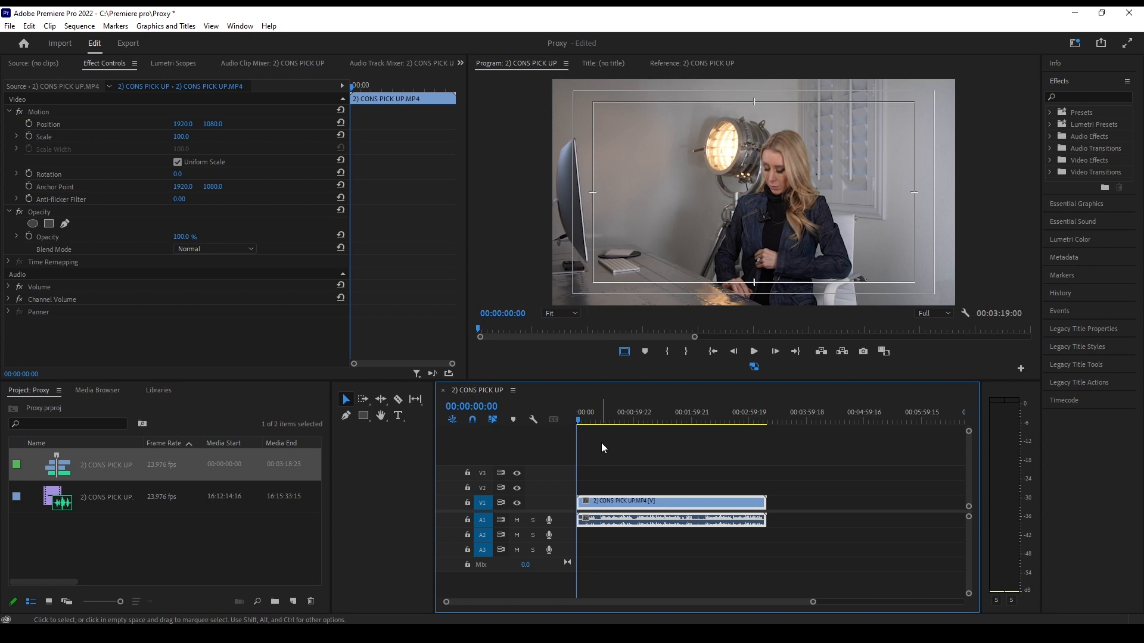
Play the proxy footage from the sequence start at Full resolution and stop at 00:00:04:18
{"action": "key", "text": "space"}
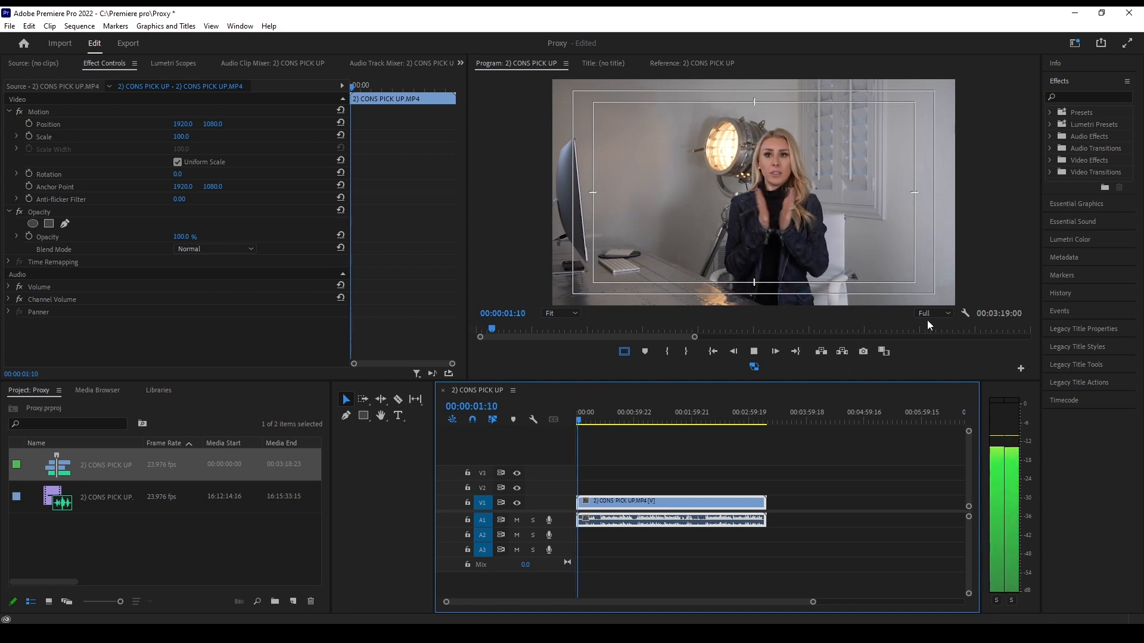
{"action": "key", "text": "space"}
{"action": "key", "text": "space"}
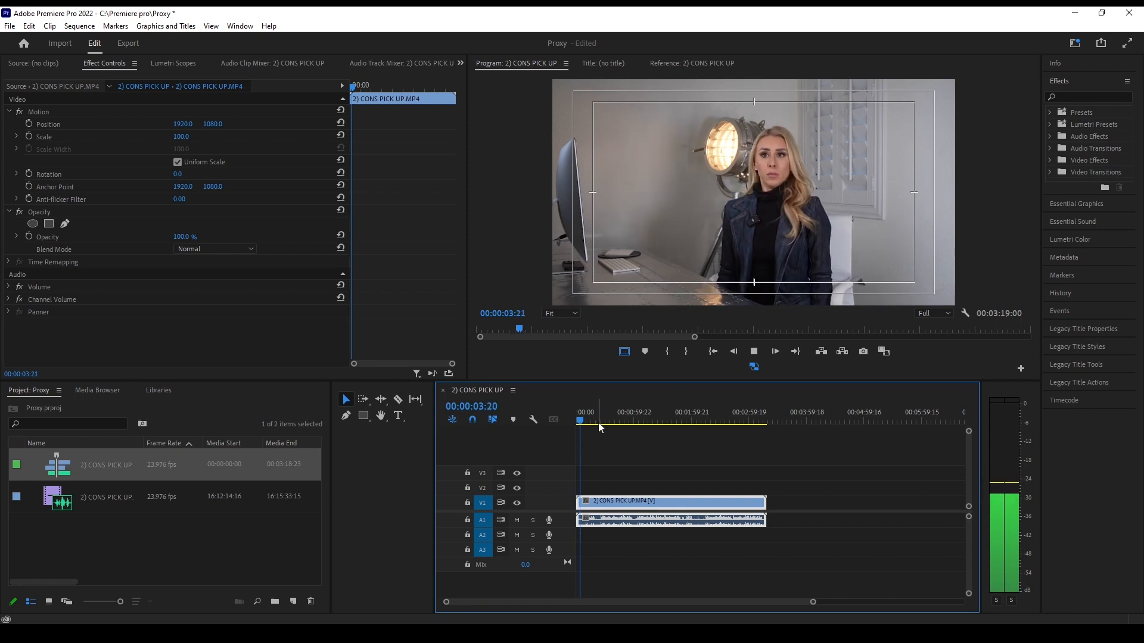
{"action": "key", "text": "space"}
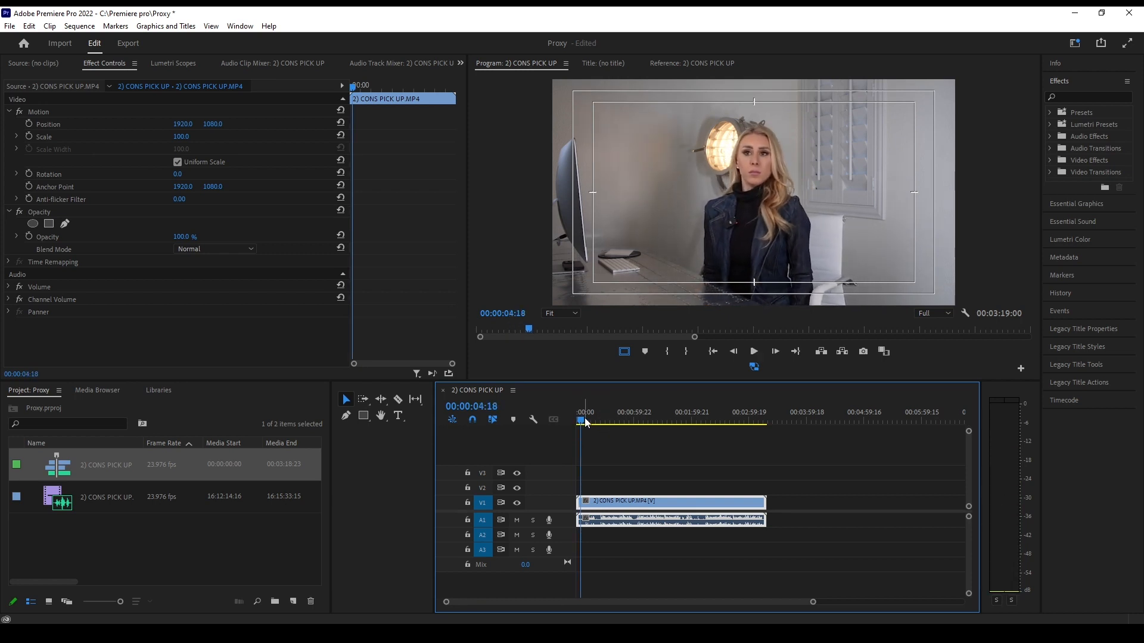
Scrub the proxy footage between 00:00:59:00 and 00:01:28:04, leaving the playhead at 00:01:24:10
{"action": "left_click_drag", "start_coordinate": [580, 419], "coordinate": [634, 431]}
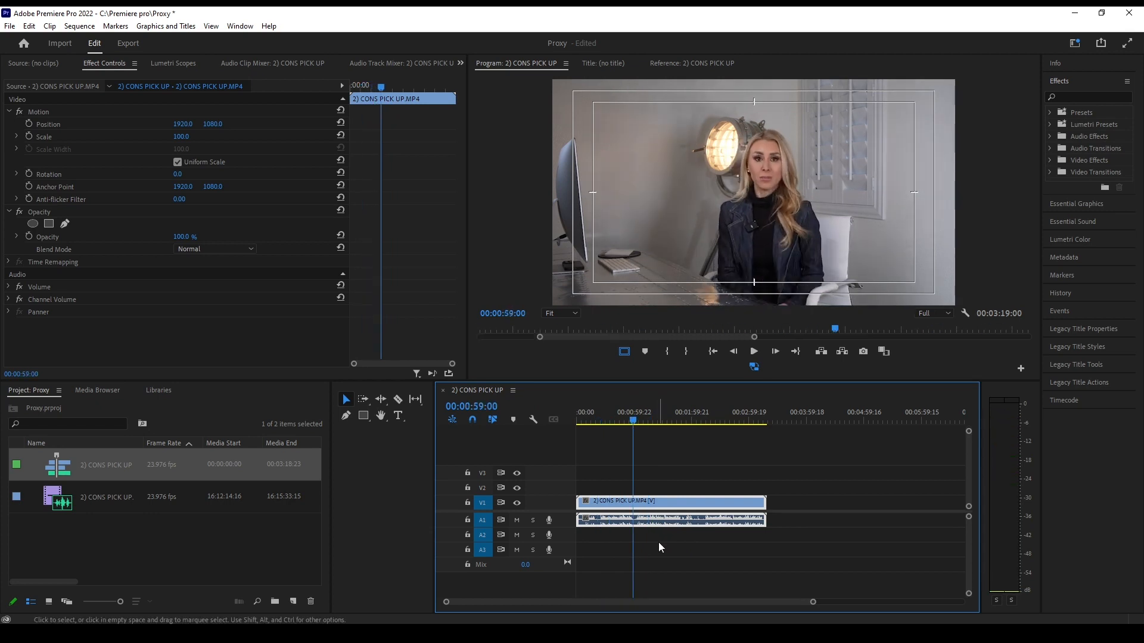
{"action": "key", "text": "minus"}
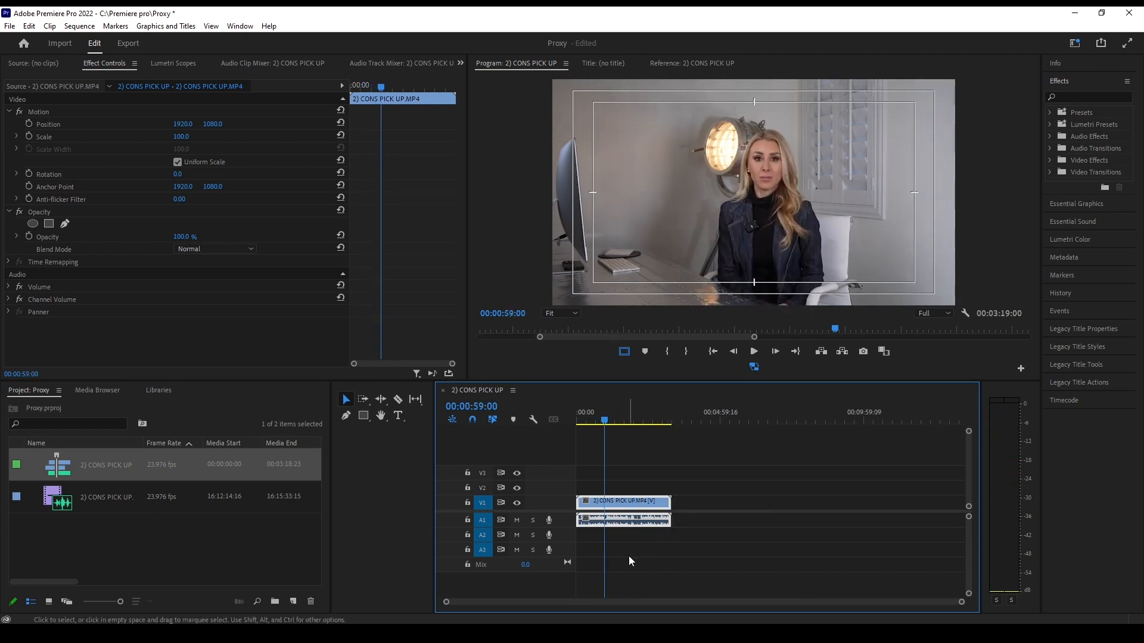
{"action": "left_click", "coordinate": [614, 424]}
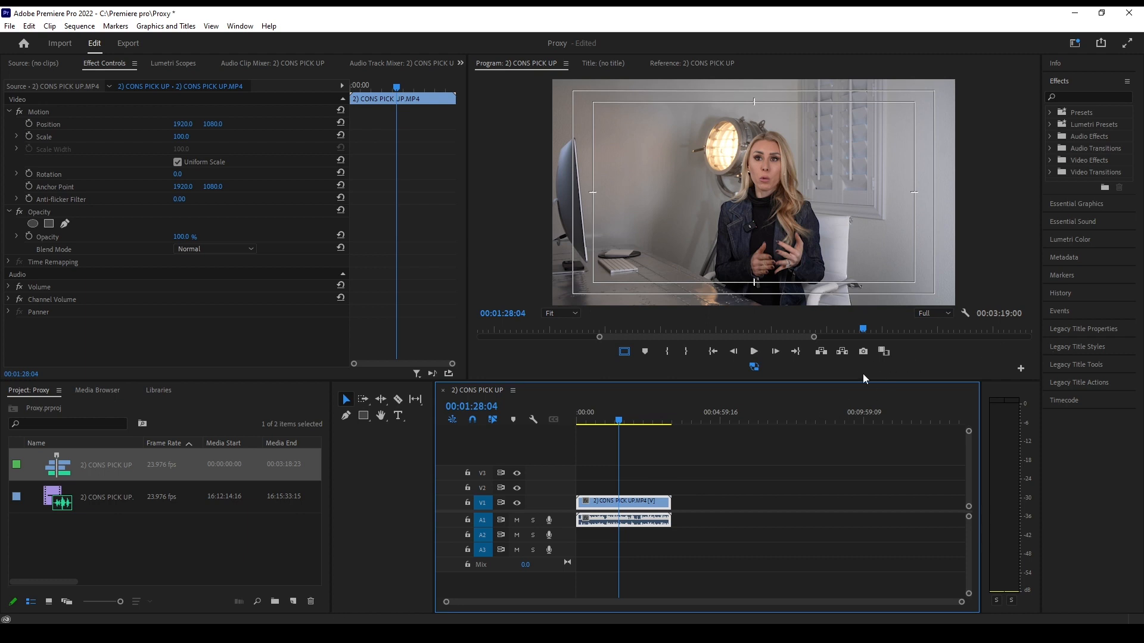
{"action": "left_click", "coordinate": [613, 418]}
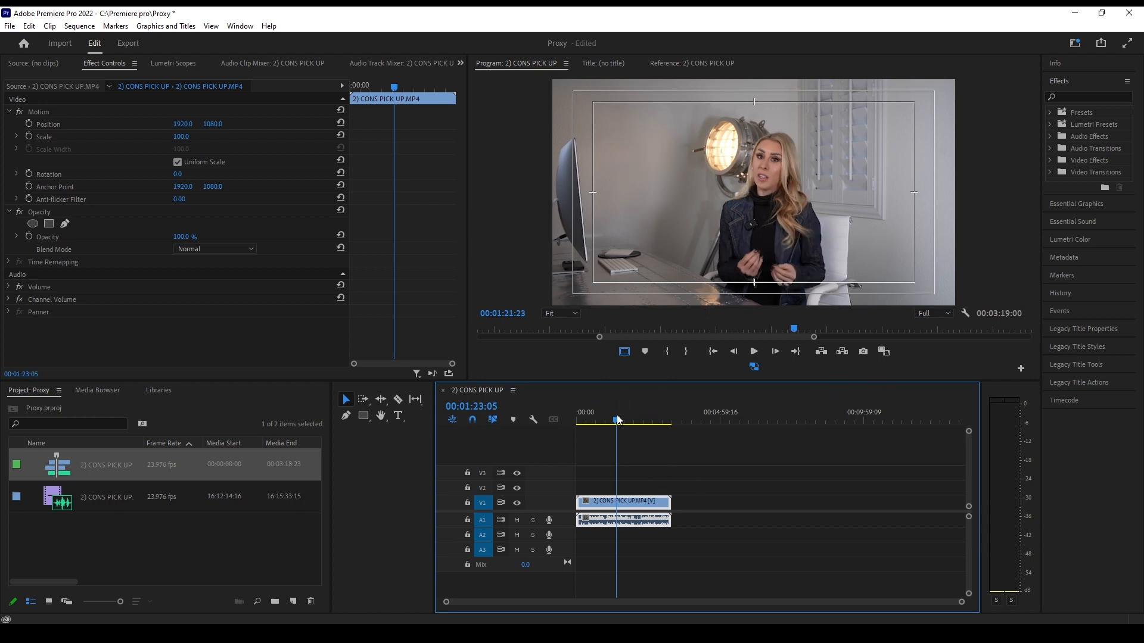
{"action": "left_click", "coordinate": [641, 503]}
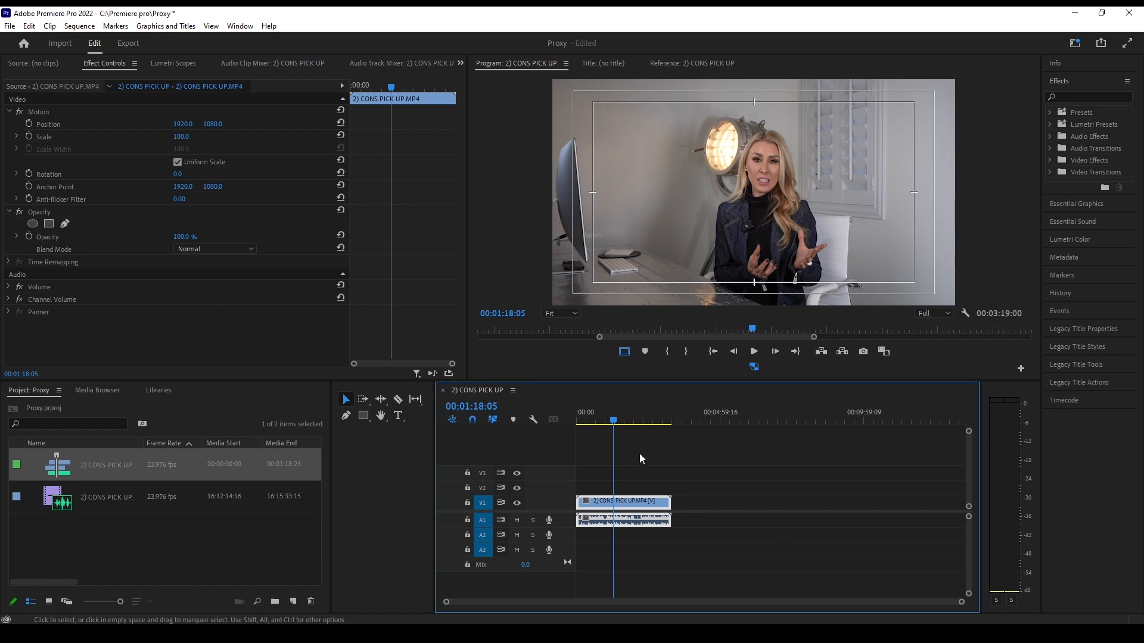
{"action": "left_click", "coordinate": [609, 421]}
{"action": "left_click", "coordinate": [616, 421]}
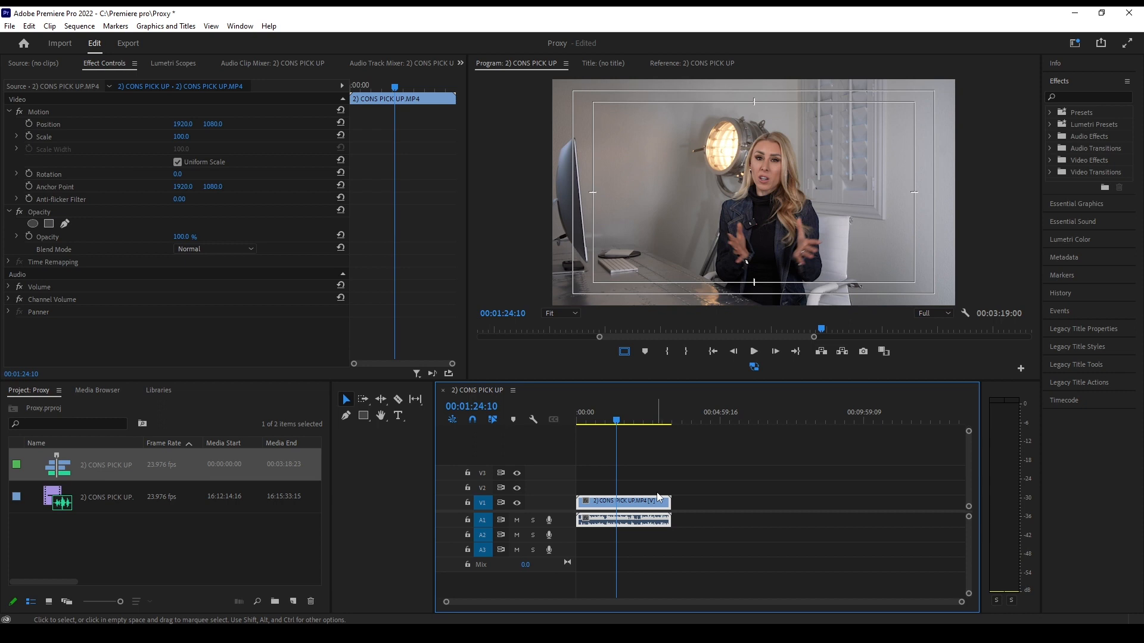